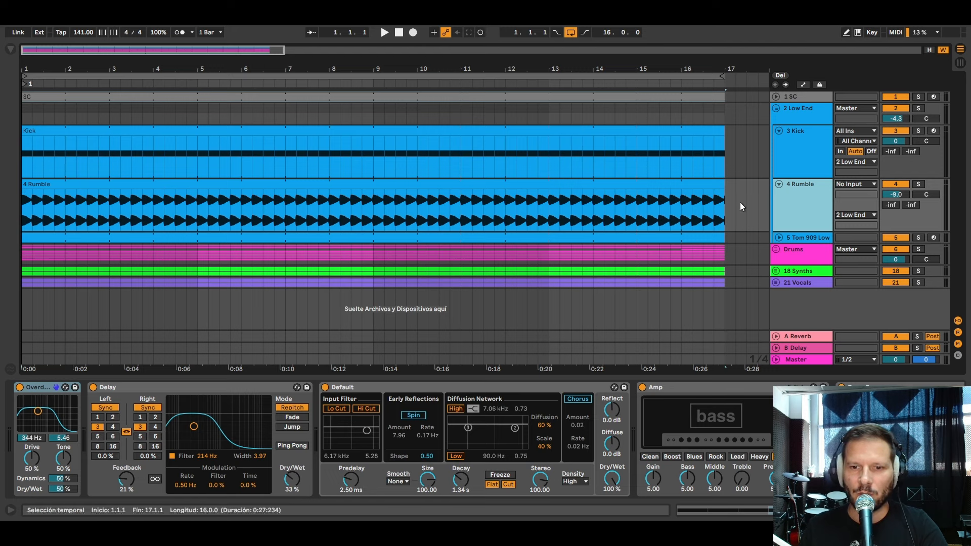
Play the arrangement with Rumble, Tom 909 Low, Drums, Synths and Vocals muted, and examine the Kick track's device chain
left_click(812, 239)
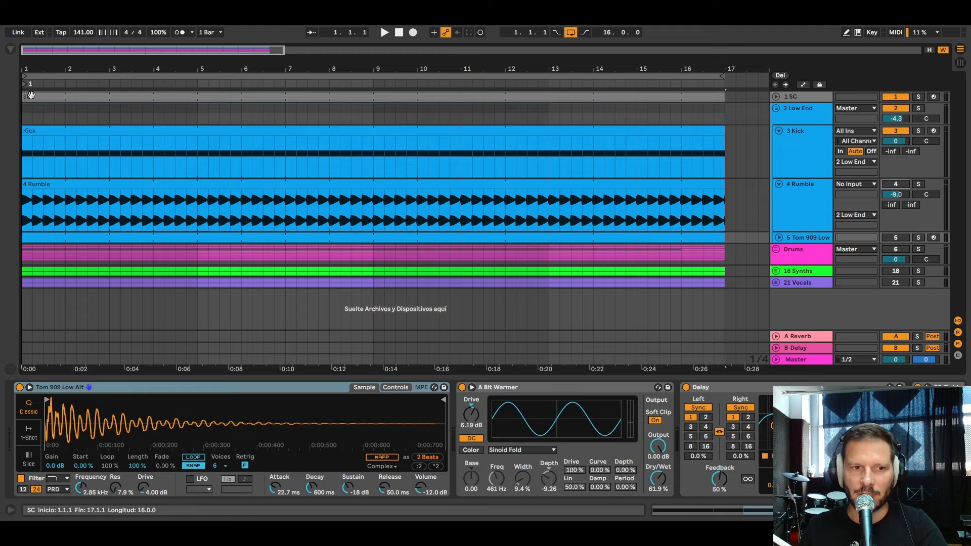
key("space")
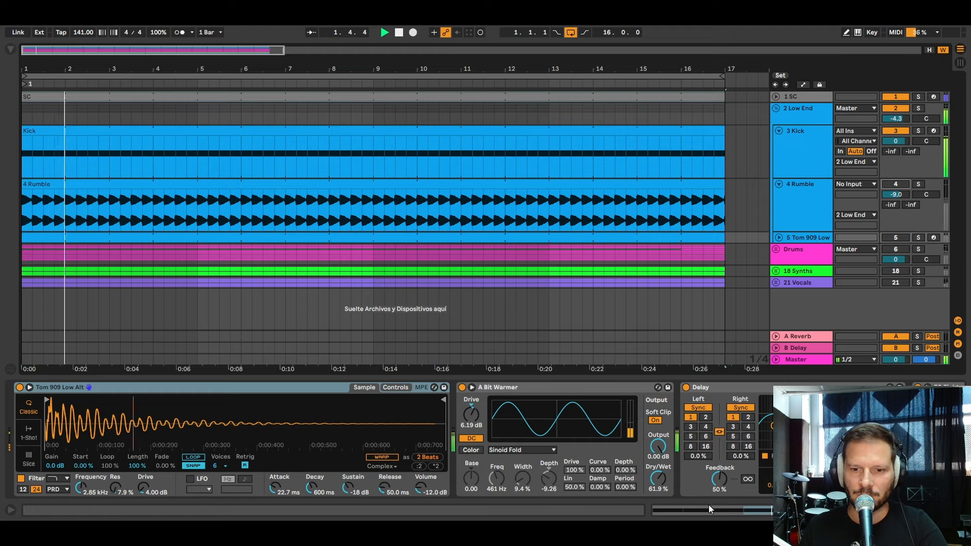
left_click(801, 148)
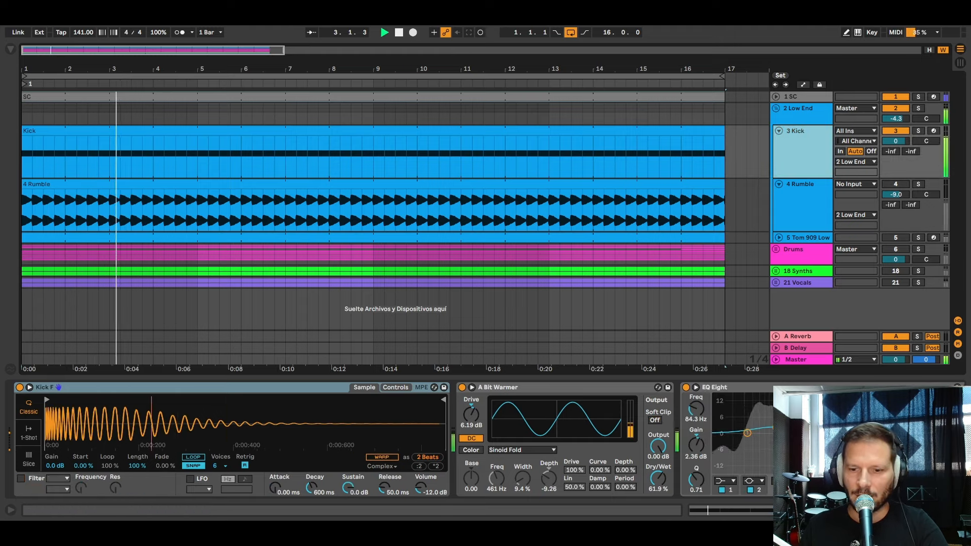
left_click(921, 510)
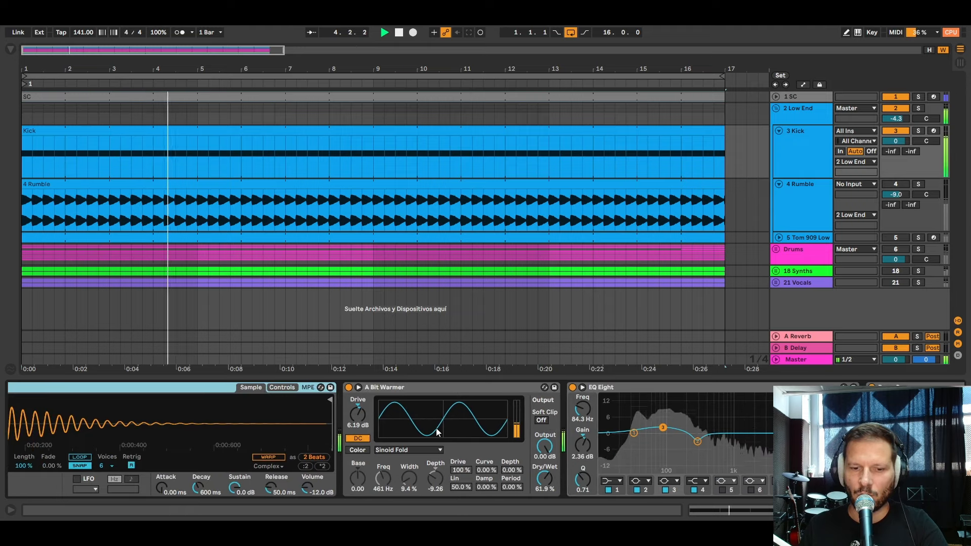
left_click(931, 510)
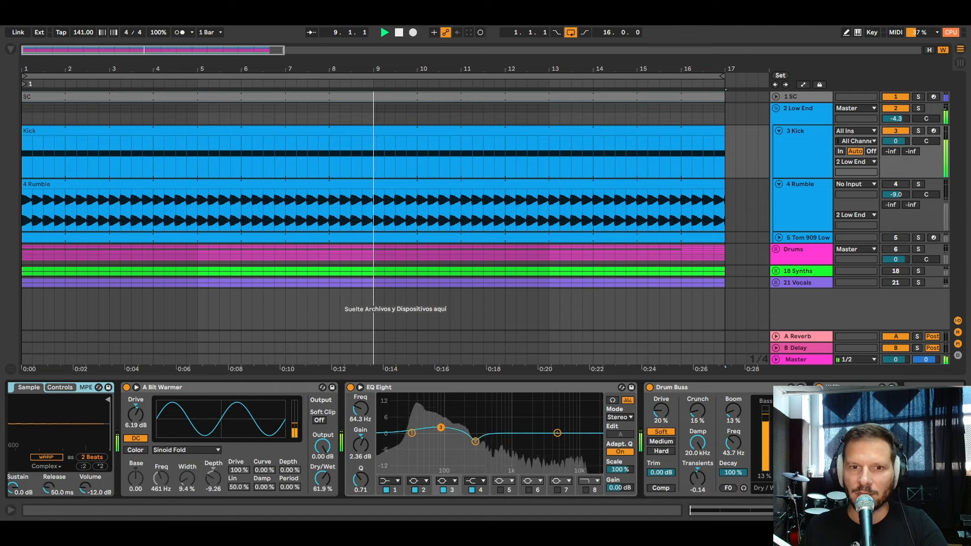
Unmute the Rumble track and lower the threshold of its sidechain Compressor to -38.9 dB
left_click(895, 184)
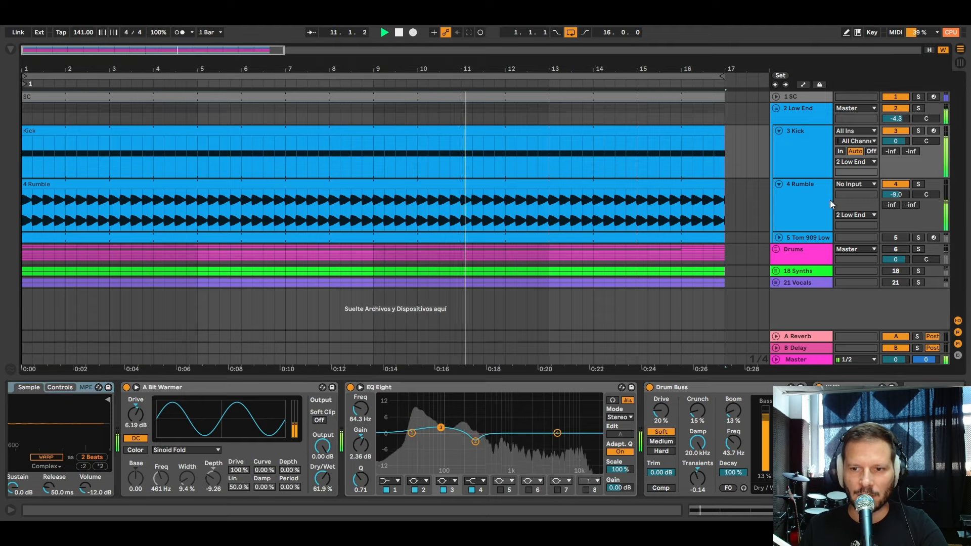
left_click(797, 205)
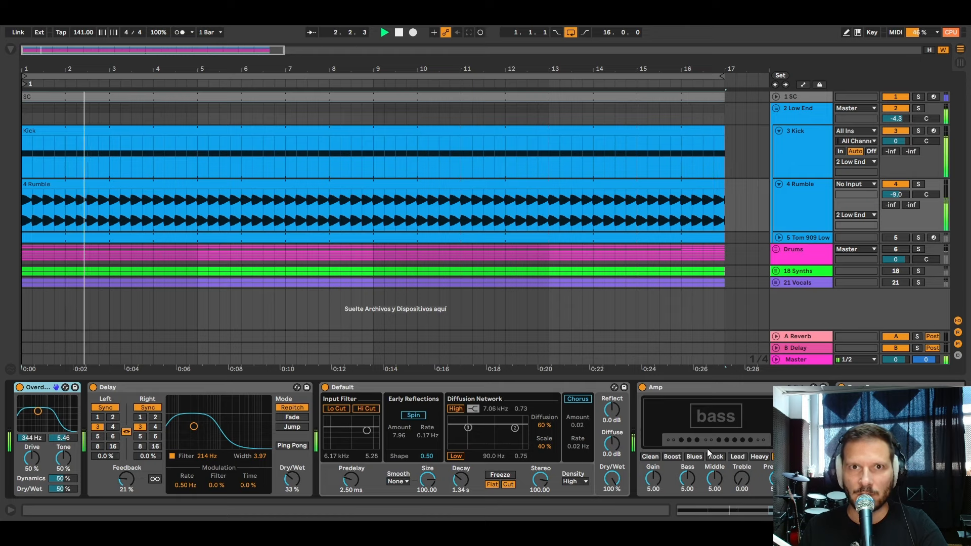
scroll(774, 466, "right", 1)
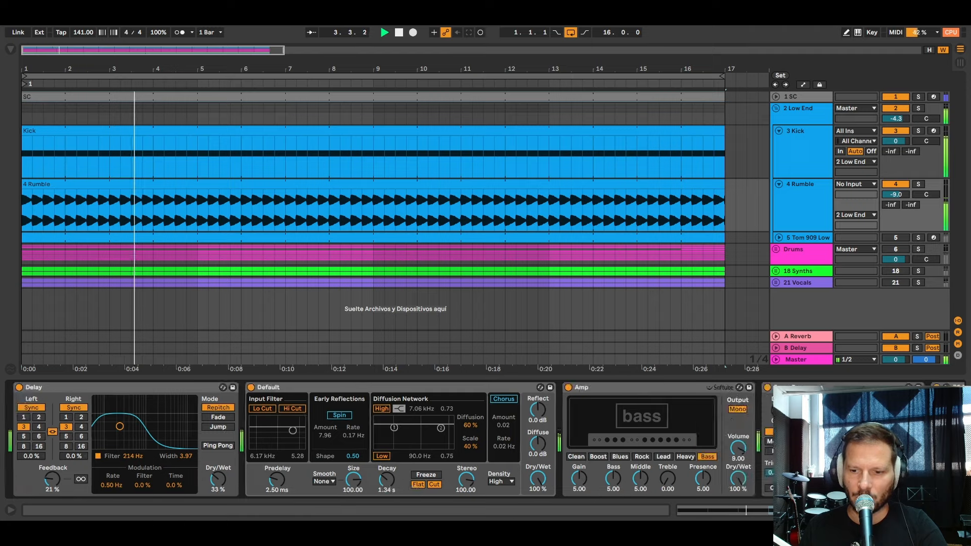
scroll(435, 436, "right", 2)
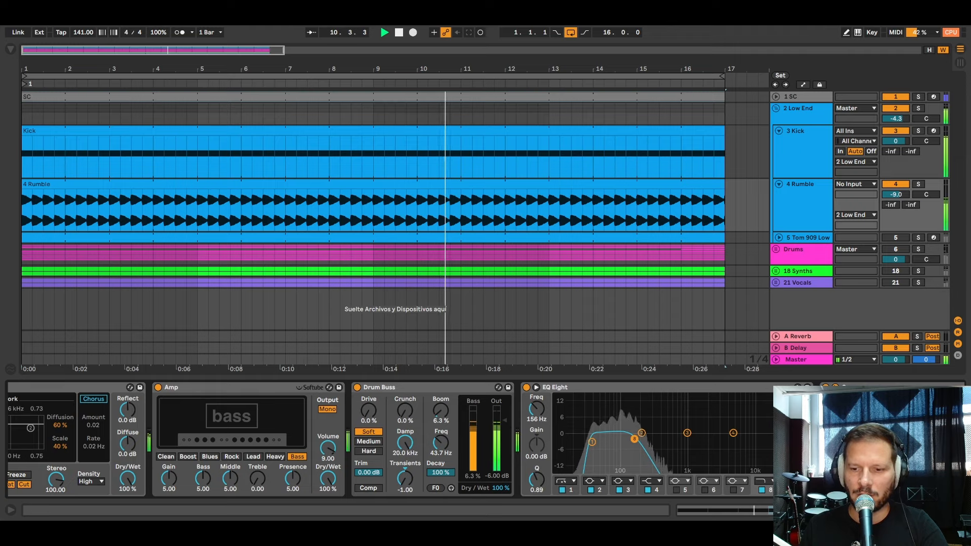
scroll(690, 410, "right", 5)
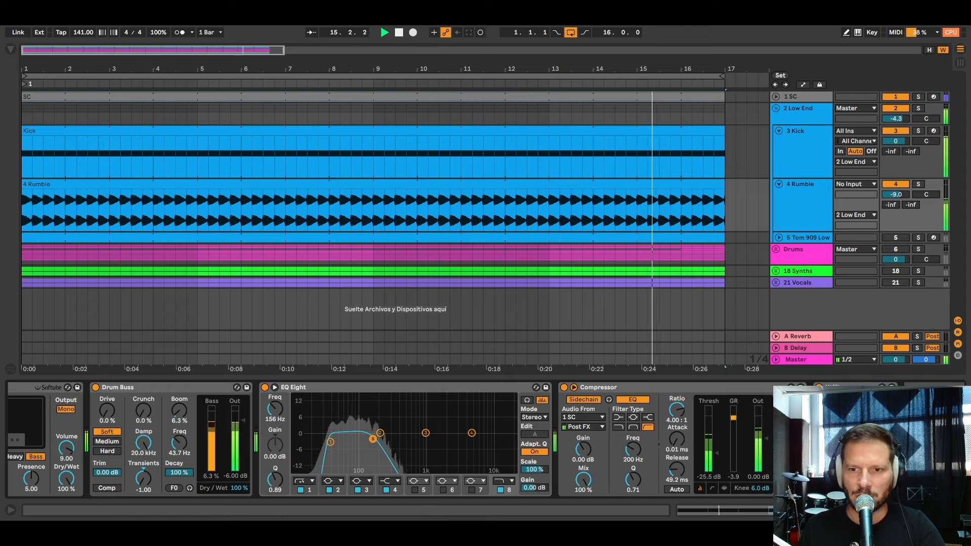
left_click_drag(719, 450, 719, 457)
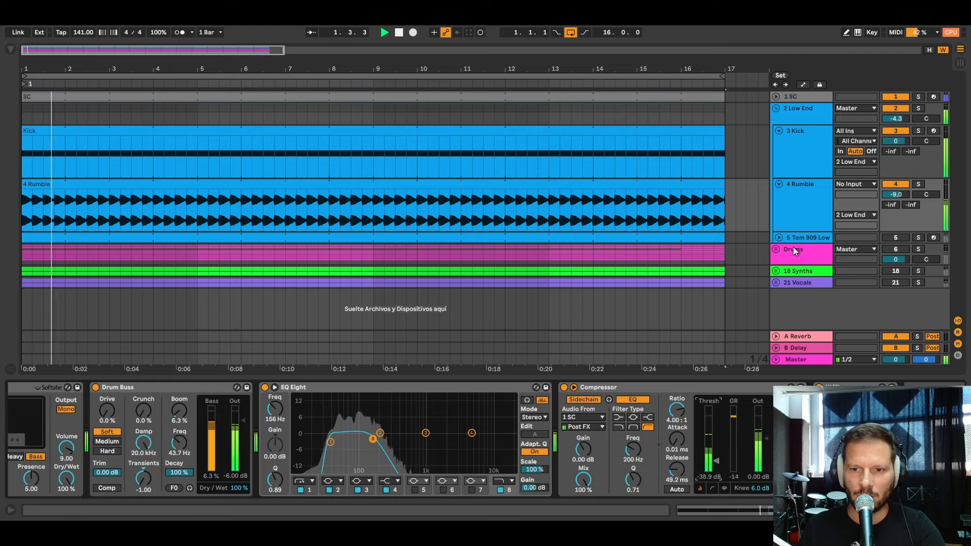
Unfold the Tom 909 Low track to show its MIDI pattern and unmute it in the playing mix
left_click(802, 237)
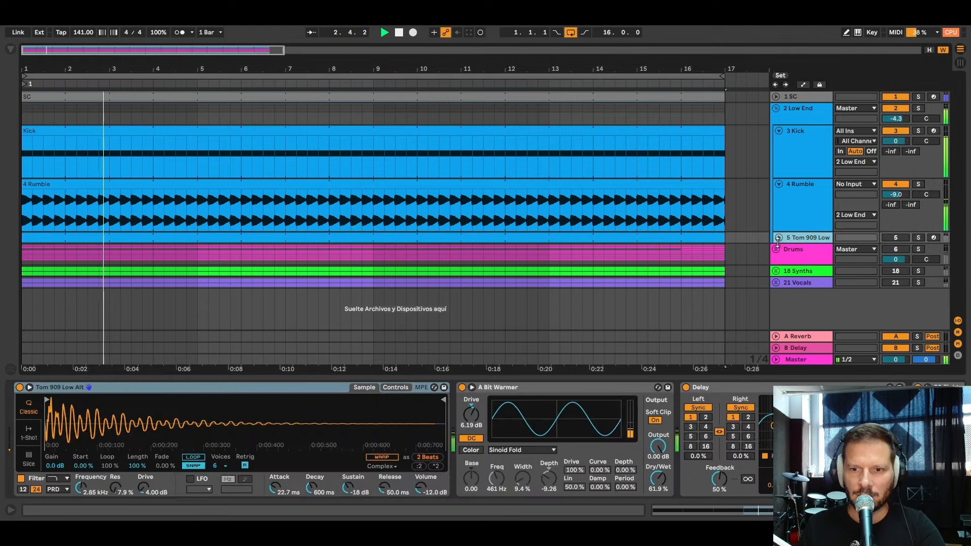
left_click(779, 240)
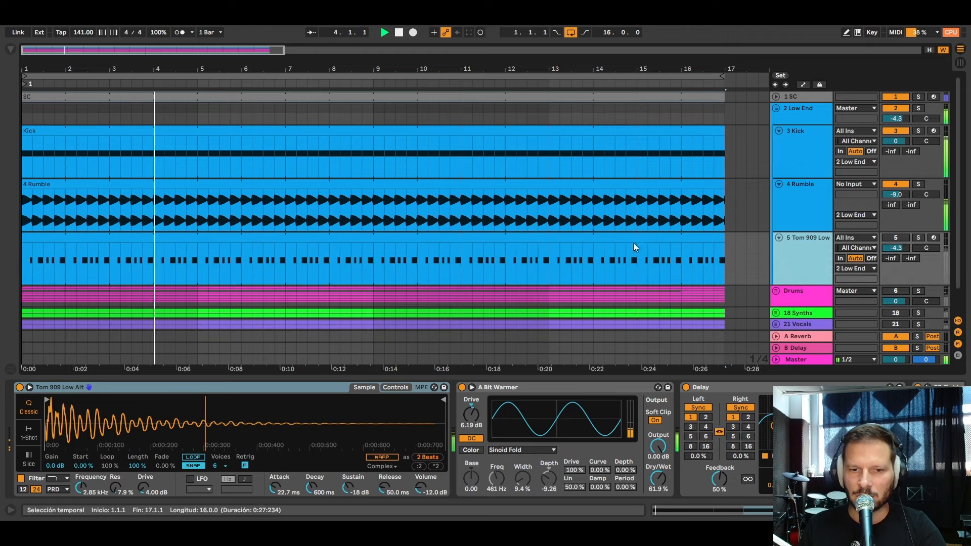
left_click(898, 240)
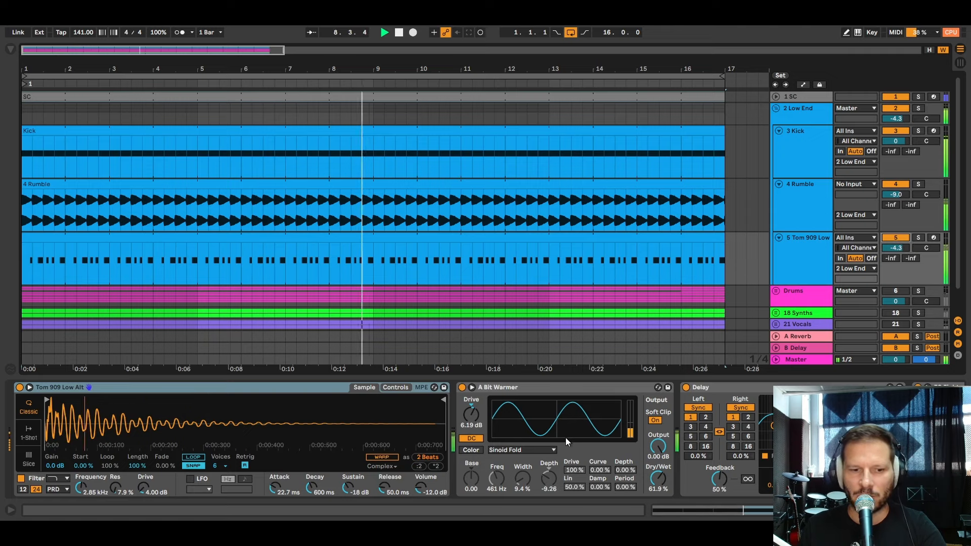
Raise the low-cut frequency of the Tom 909 Low track's EQ Eight to 88.0 Hz and view the Compressor after it
left_click_drag(844, 511, 861, 511)
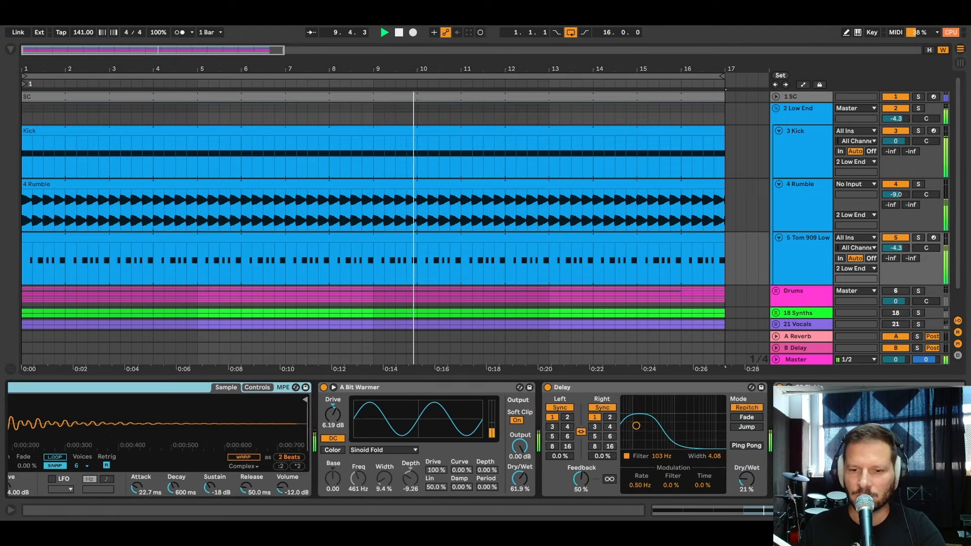
scroll(454, 440, "right", 3)
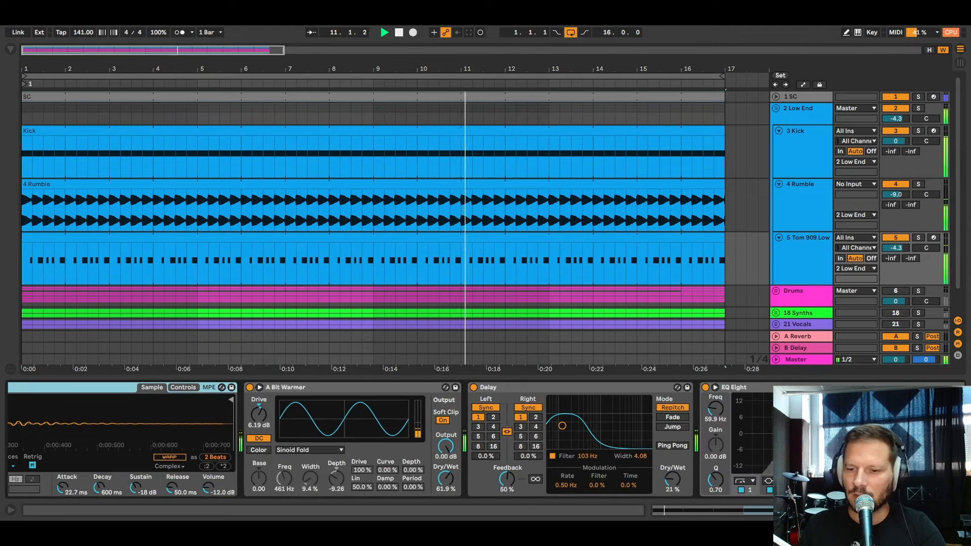
scroll(390, 440, "right", 9)
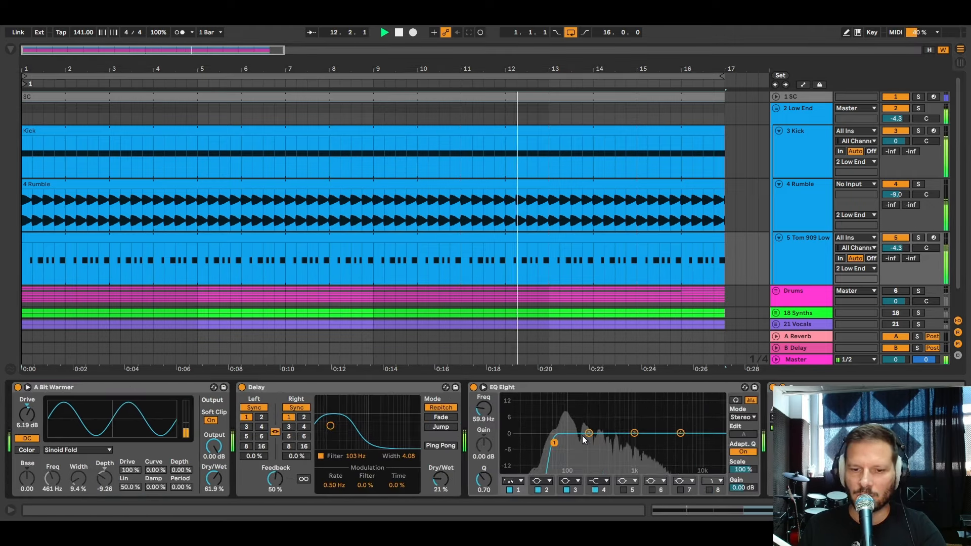
left_click_drag(554, 443, 565, 443)
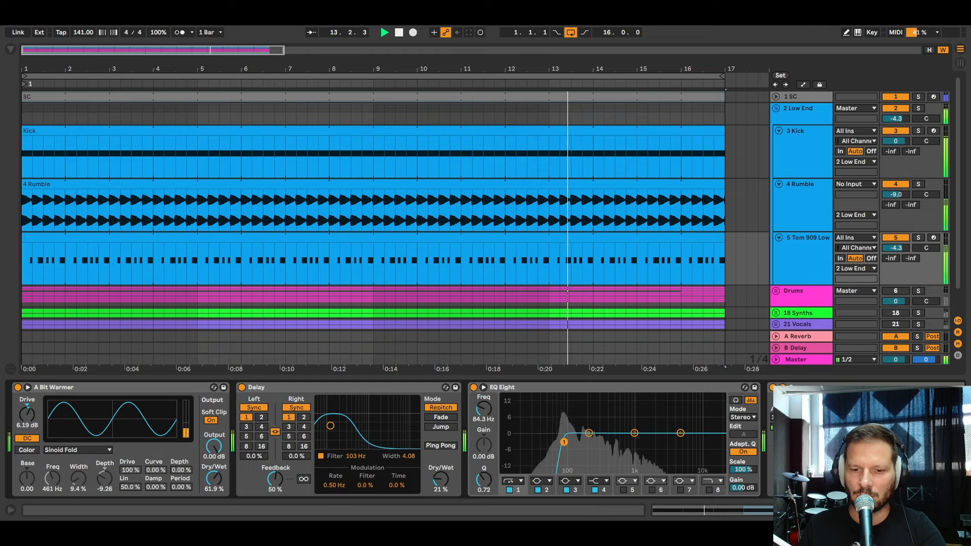
scroll(607, 435, "right", 10)
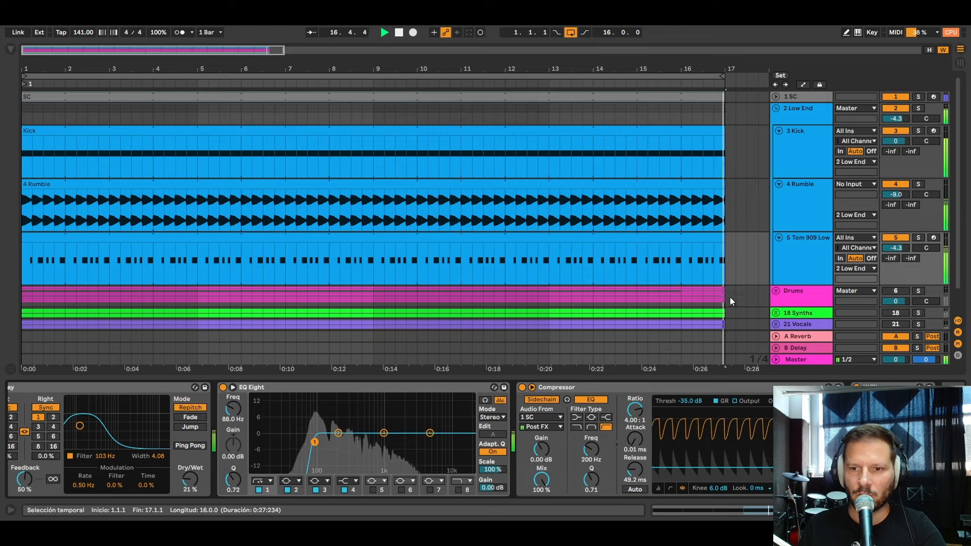
Fold the Low End group, unfold the Drums group, and mute its Claps, Groovy Perc and Hats tracks
left_click(776, 108)
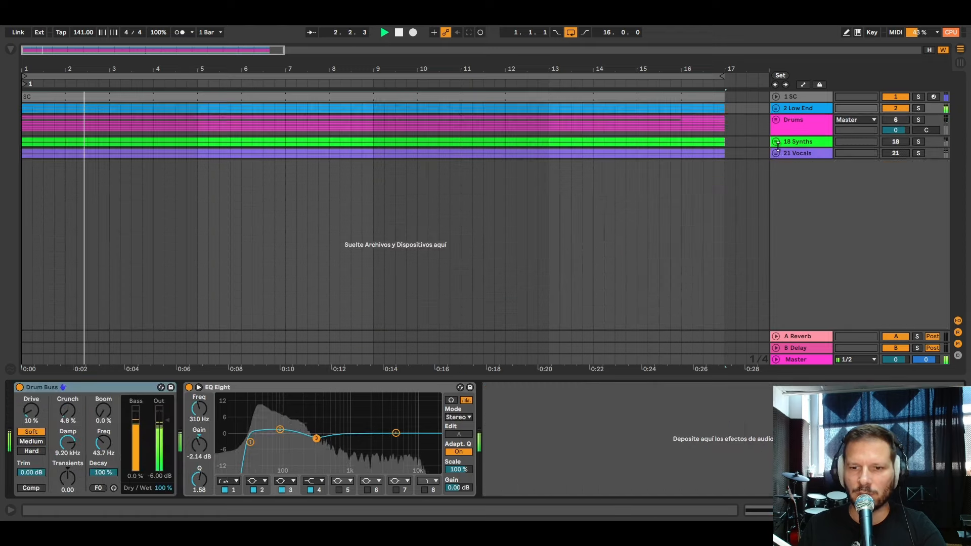
left_click(776, 120)
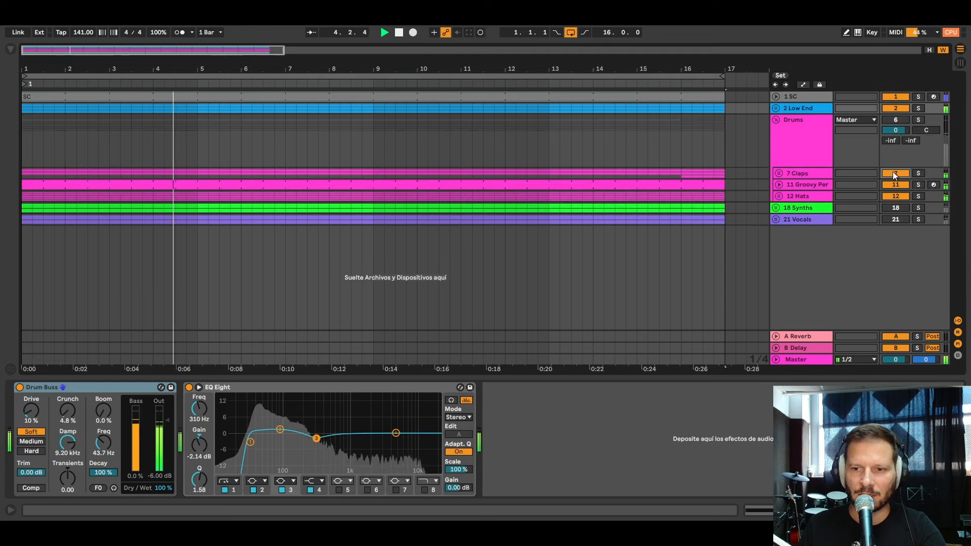
left_click(895, 196)
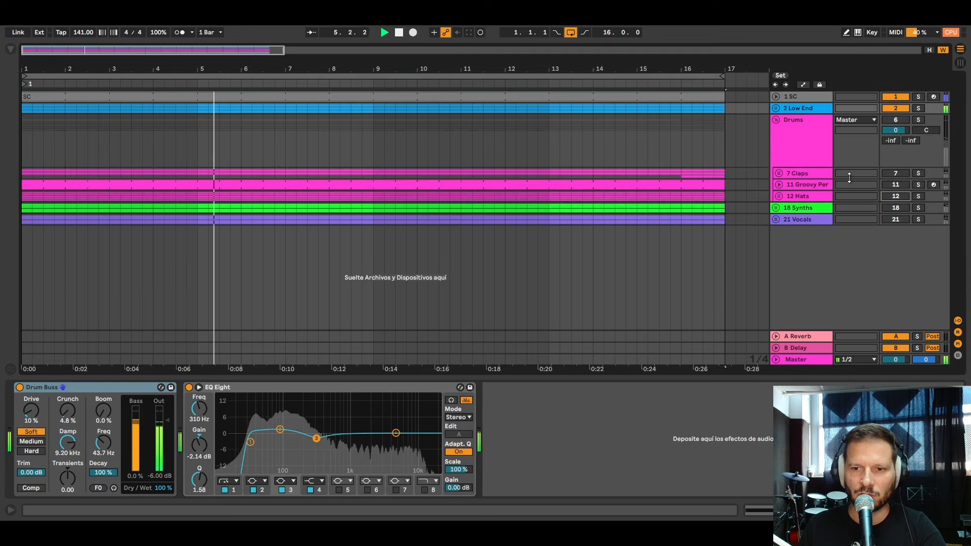
Unfold the Claps group and unmute both Claps and its parent Drums group
left_click(779, 173)
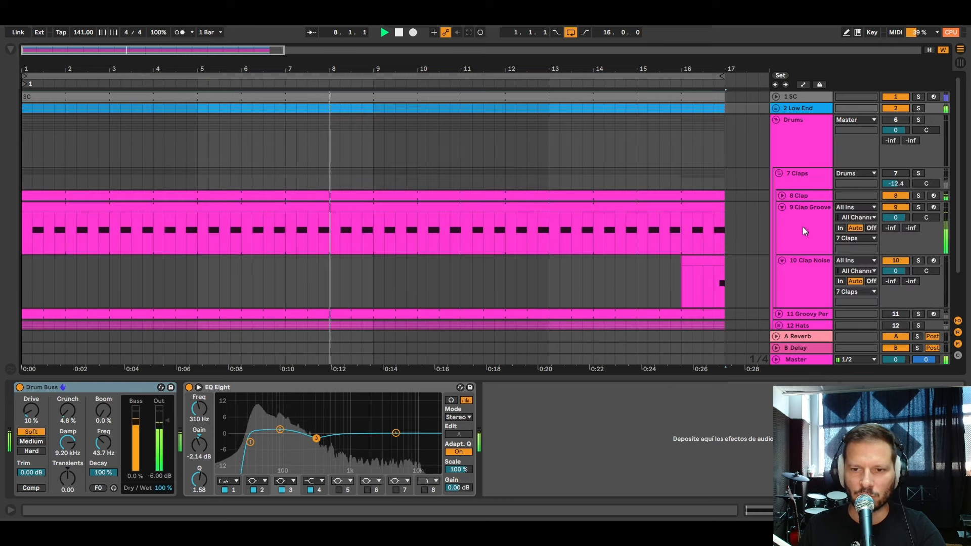
left_click(894, 173)
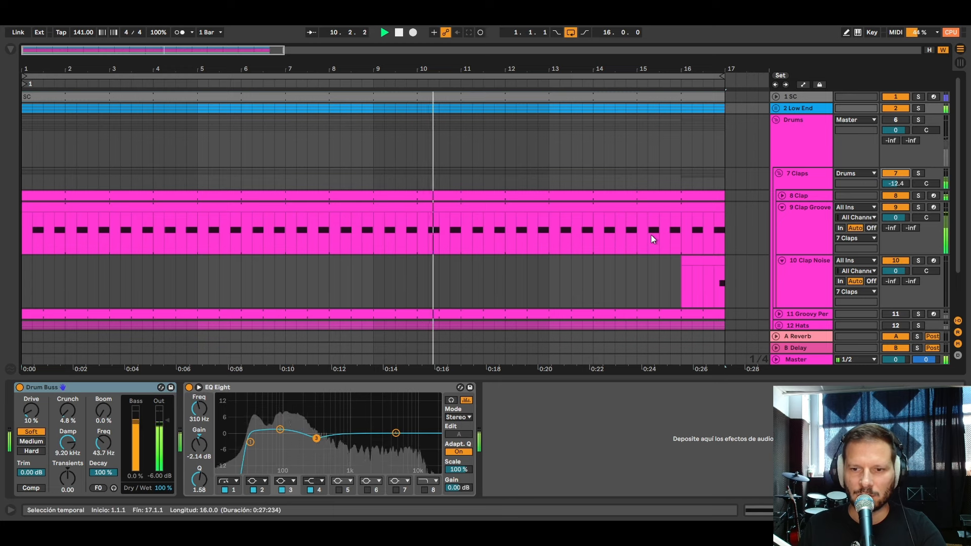
left_click(898, 122)
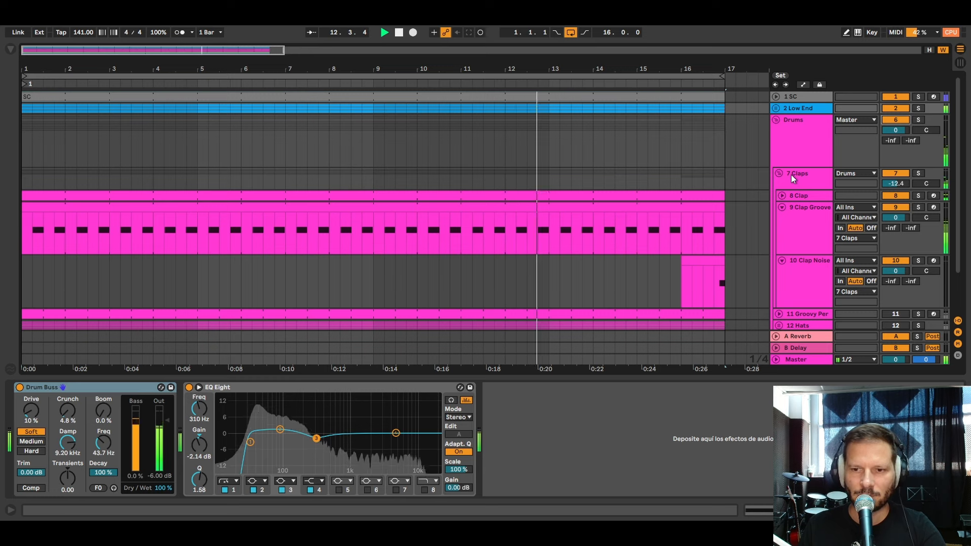
Compare the playing mix without and with the Clap Groove track, and examine that track's Apache Break sampler and effects
left_click(897, 207)
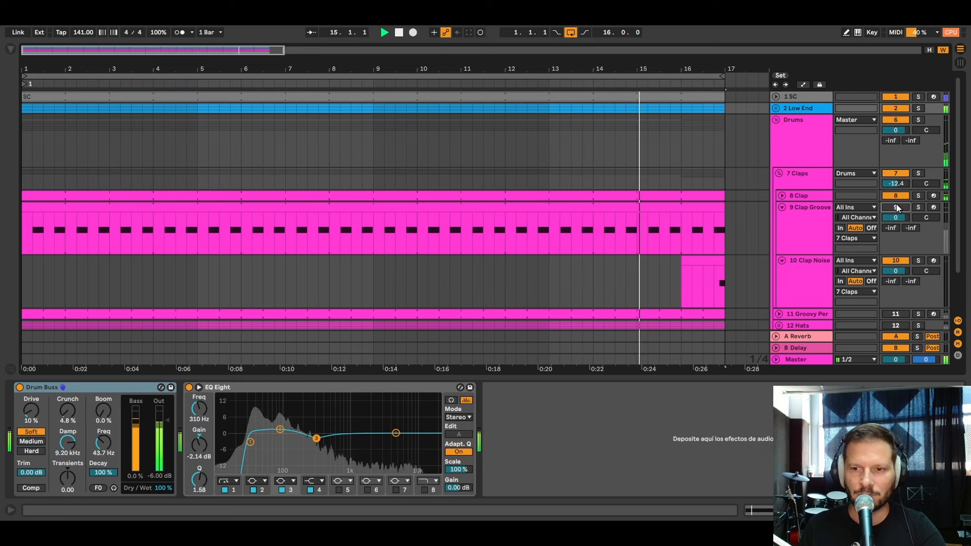
left_click(896, 207)
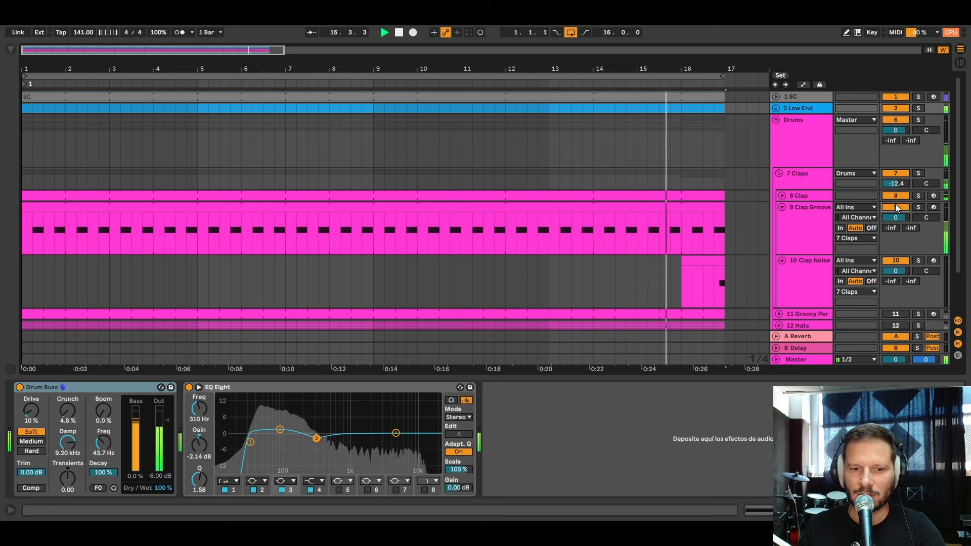
left_click(787, 224)
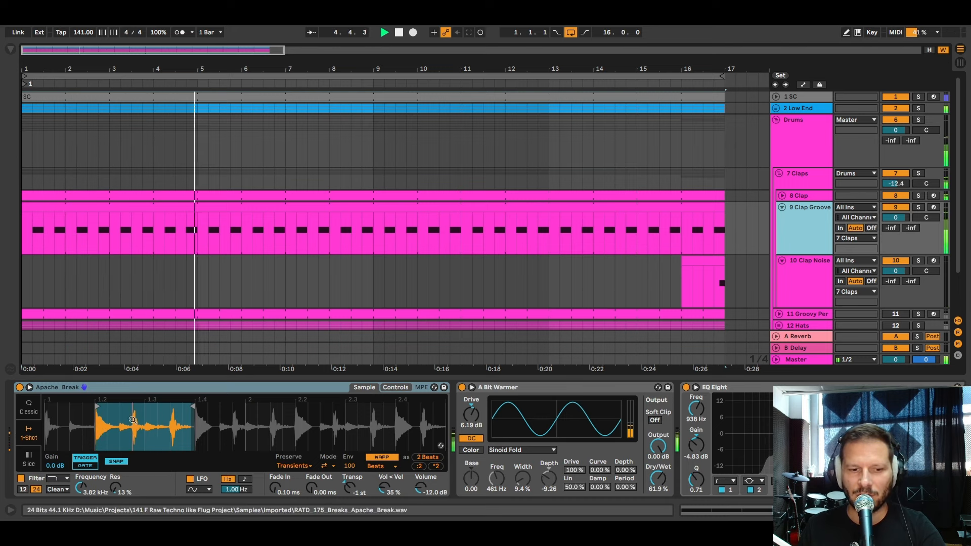
left_click(890, 511)
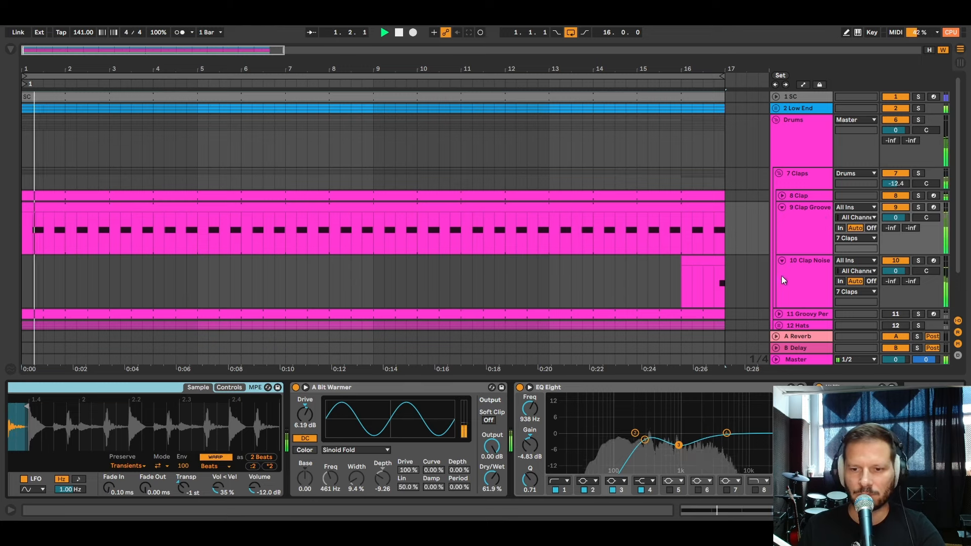
Select the Groovy Perc track to show its devices and unfold it in the arrangement
scroll(789, 271, "down", 2)
left_click(802, 289)
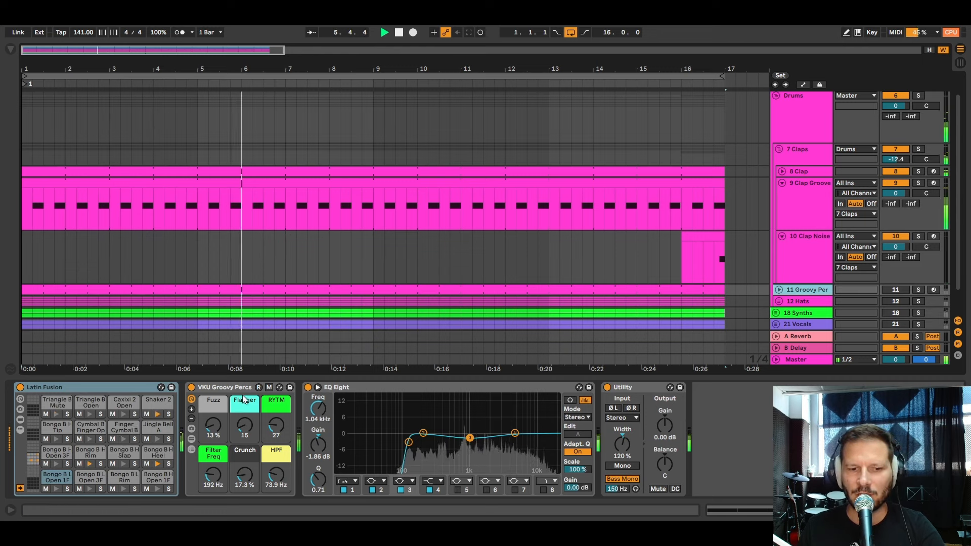
left_click(779, 290)
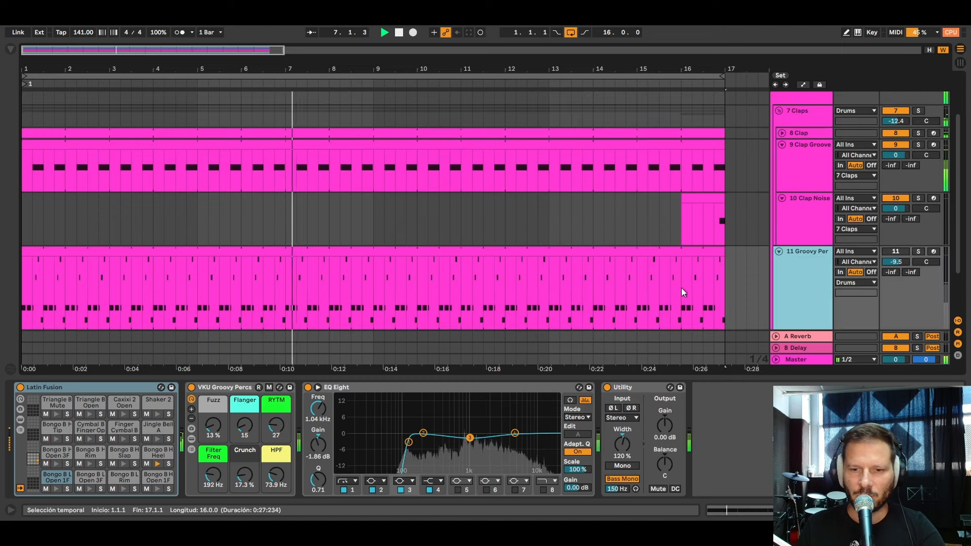
Open the Groovy Perc MIDI clip in an enlarged note editor and unmute the track
scroll(531, 278, "down", 2)
double_click(476, 213)
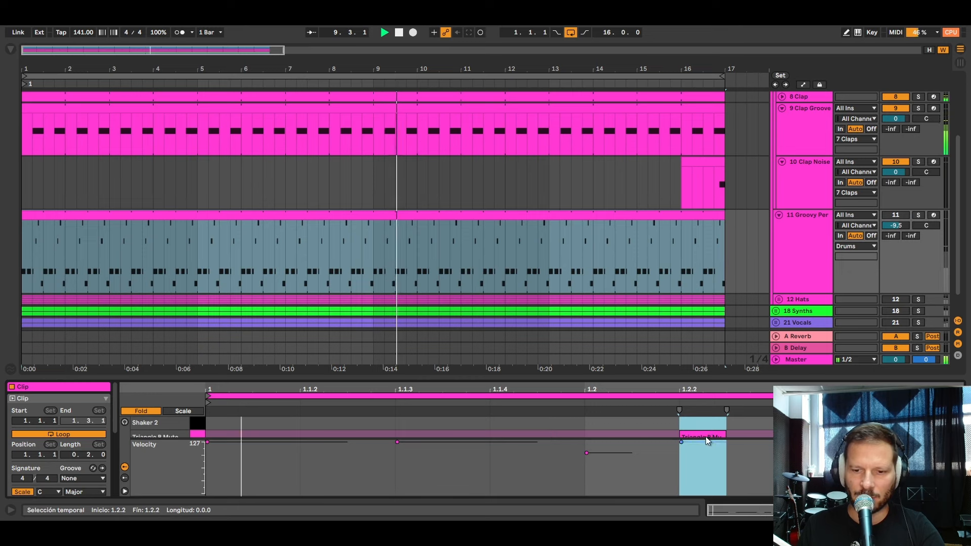
mouse_move(706, 435)
left_mouse_down()
mouse_move(714, 448)
mouse_move(721, 424)
left_mouse_up()
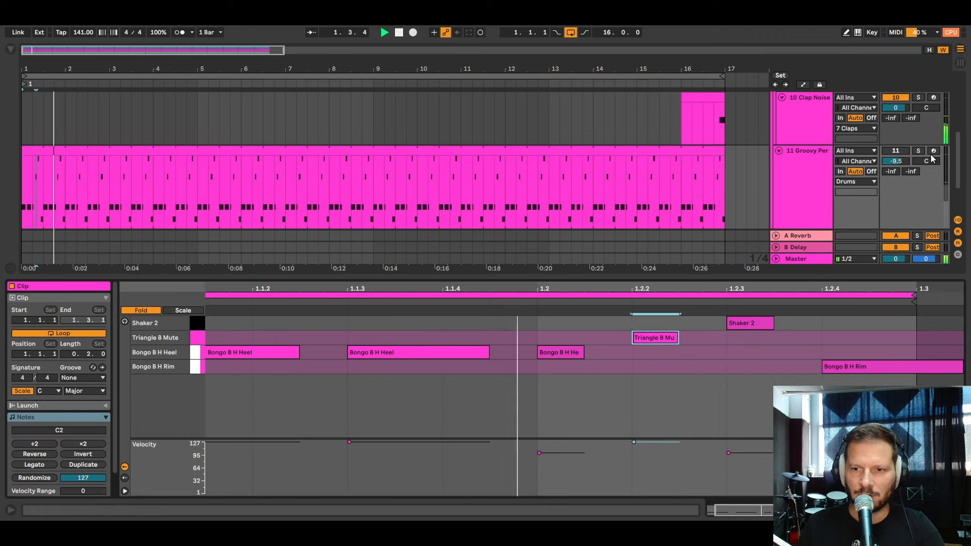
left_click(897, 151)
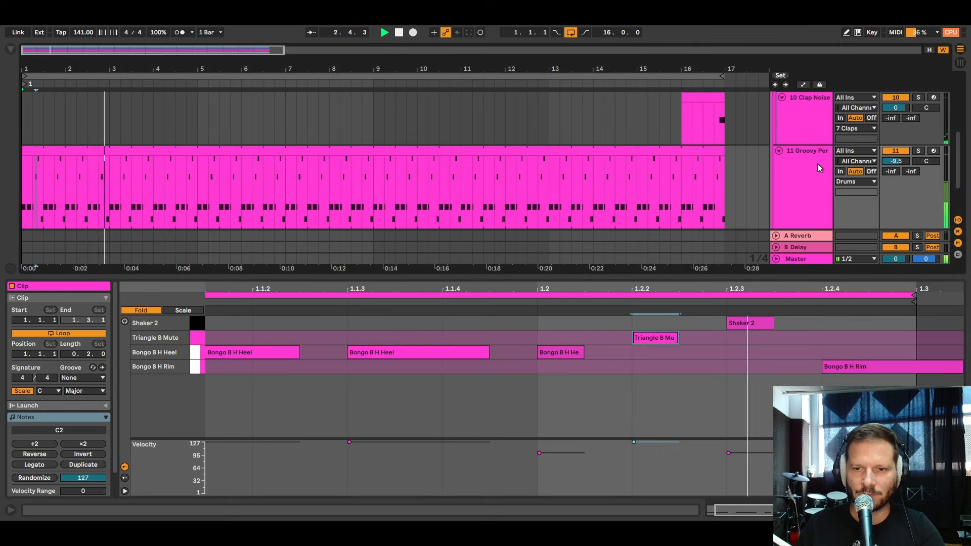
scroll(828, 169, "down", 3)
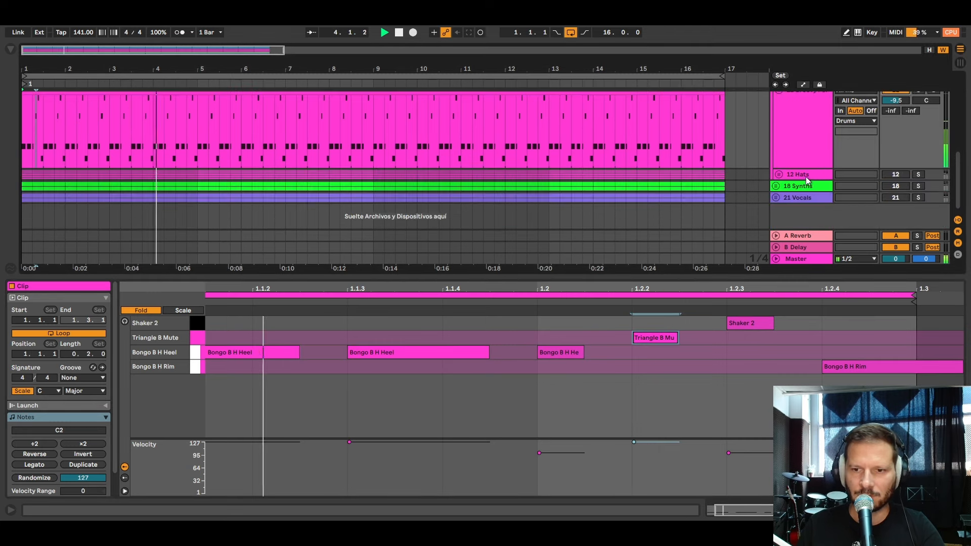
Unfold the Hats group and look through its closed hat, open hat, shaker and ride tracks in the arrangement
left_click(779, 175)
scroll(793, 177, "down", 4)
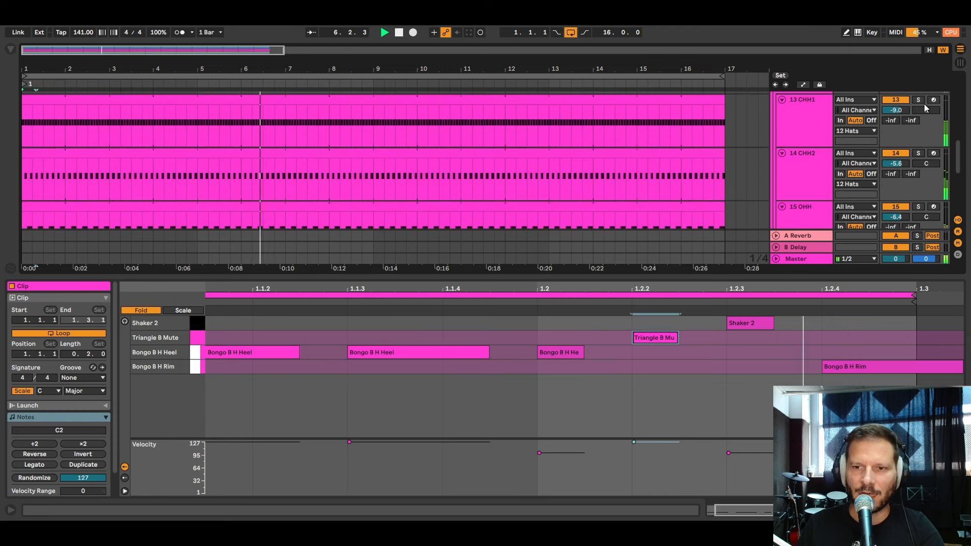
scroll(854, 157, "up", 1)
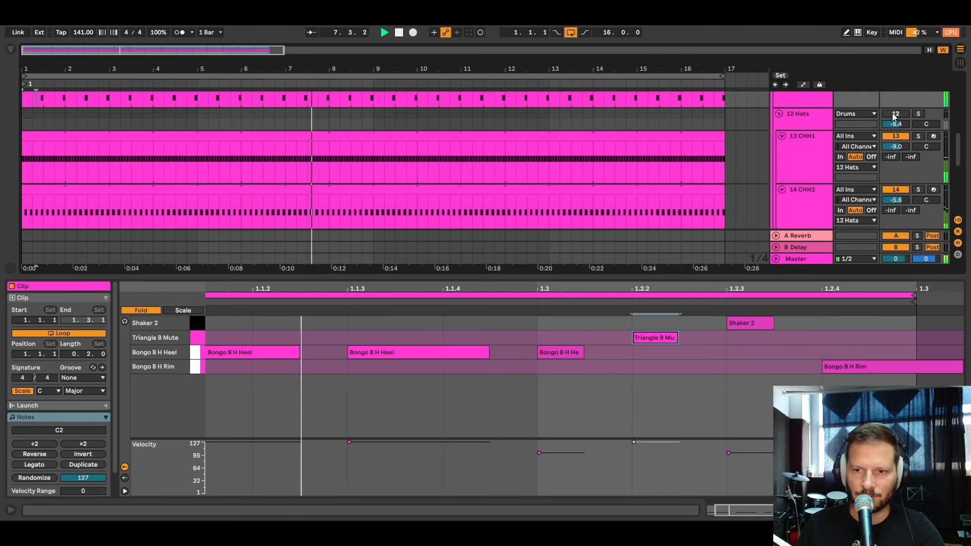
scroll(817, 150, "down", 3)
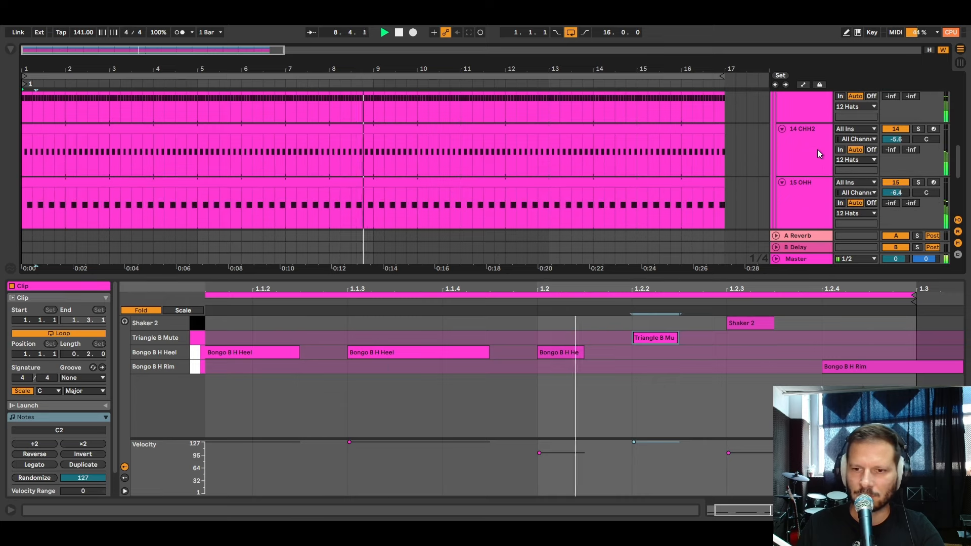
scroll(818, 152, "down", 4)
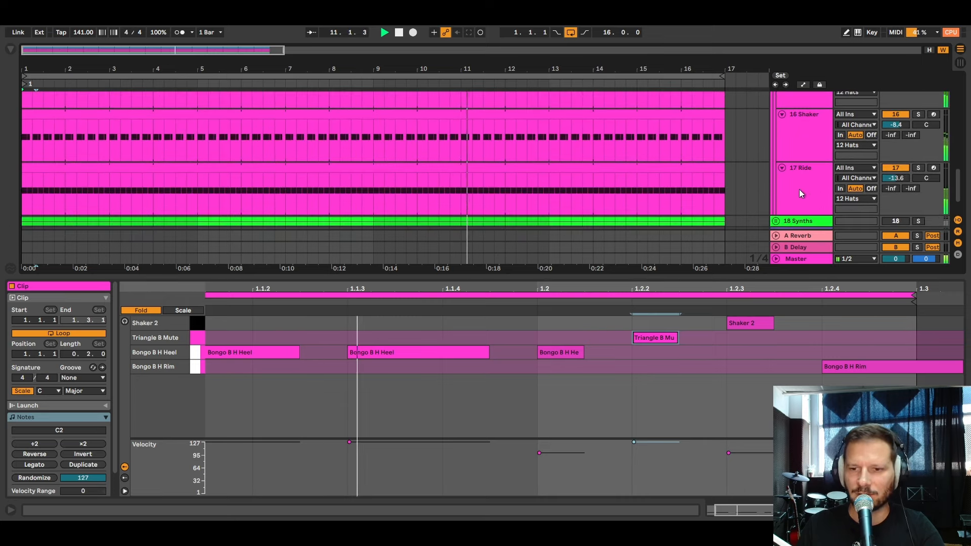
Open the Shaker and Ride MIDI clips in turn to examine their notes and velocities, and play the loop with them
left_click(800, 140)
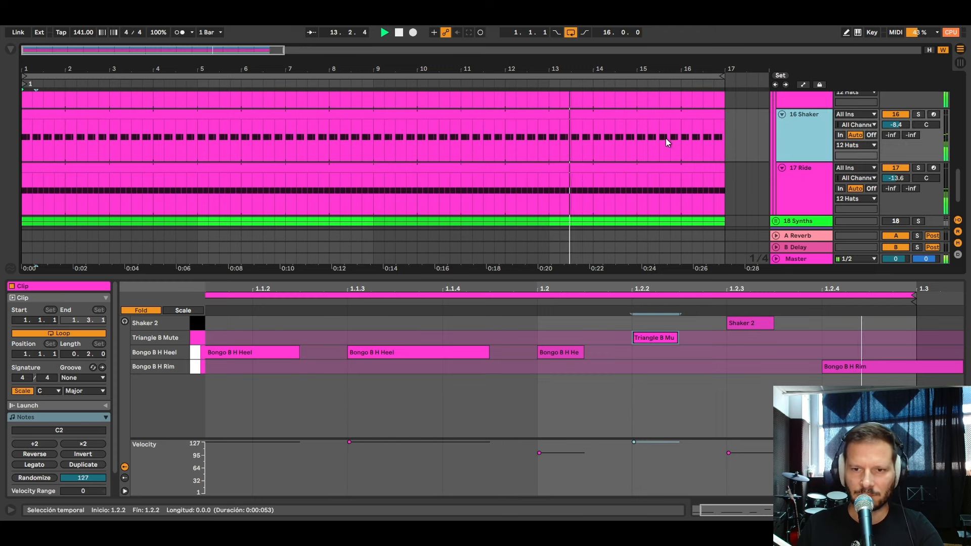
left_click(671, 117)
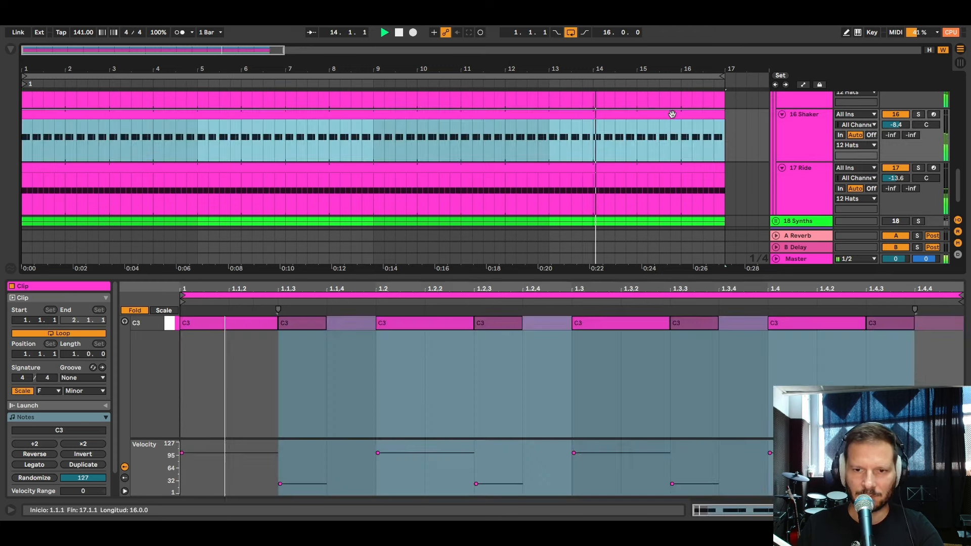
left_click(813, 191)
left_click(648, 169)
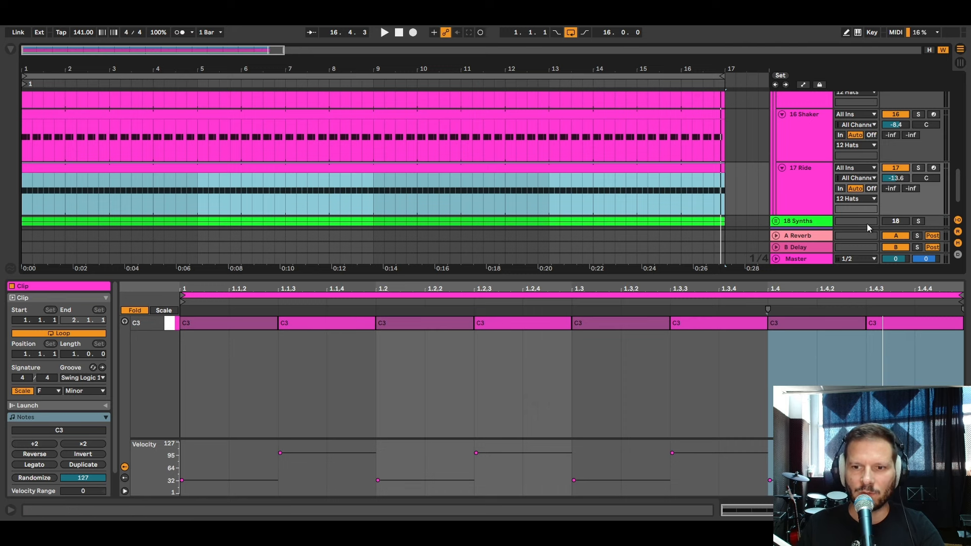
key("space")
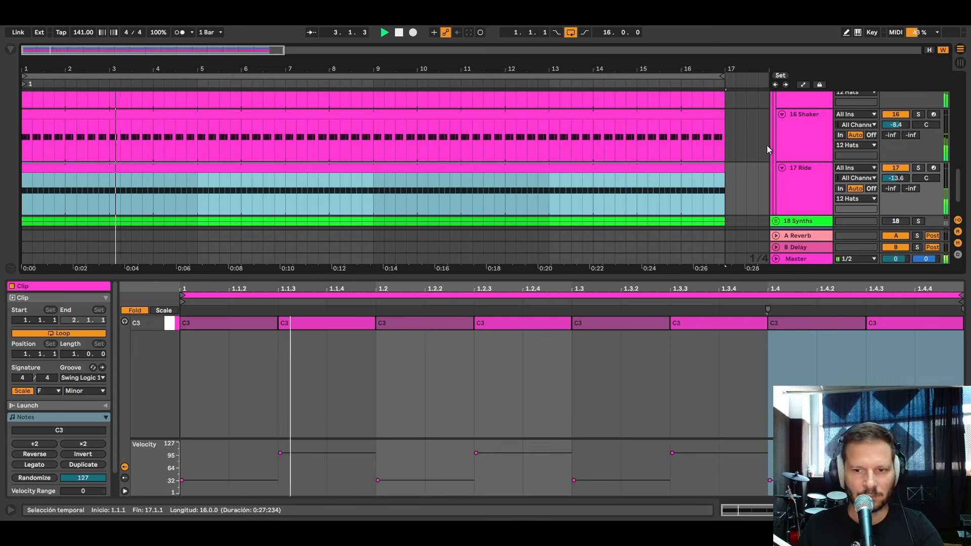
key("space")
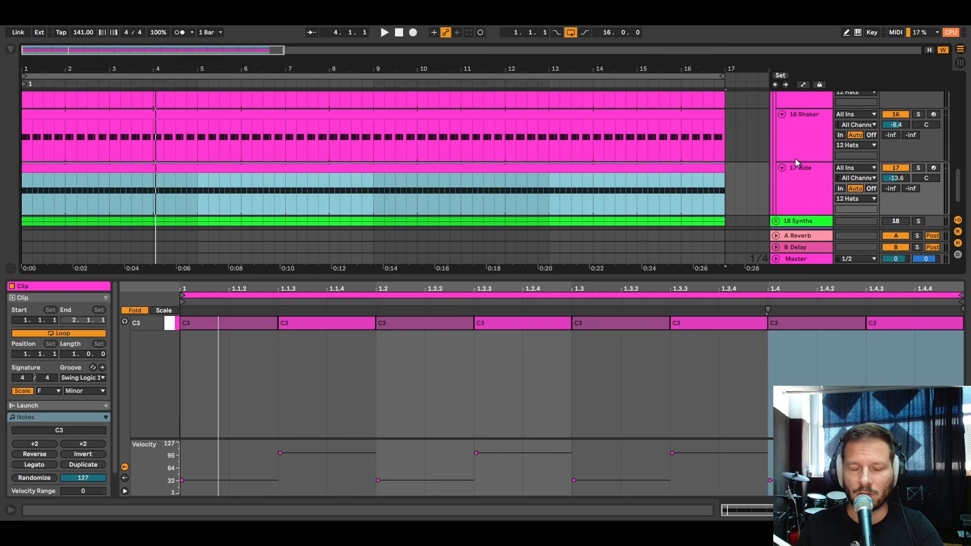
Unfold the Synths group and open the KORG M1 Piano MIDI clip in the note editor
scroll(959, 199, "down", 2)
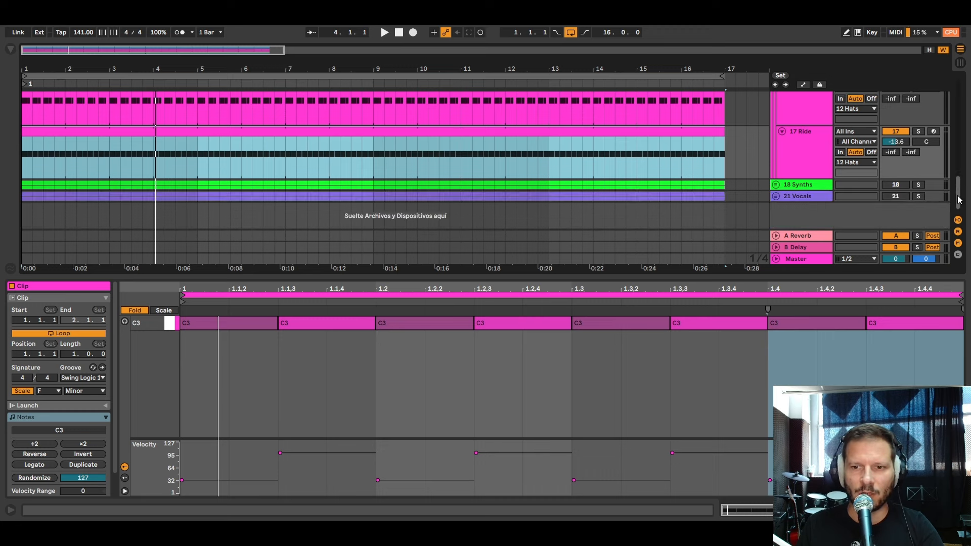
left_click(779, 185)
scroll(798, 166, "down", 4)
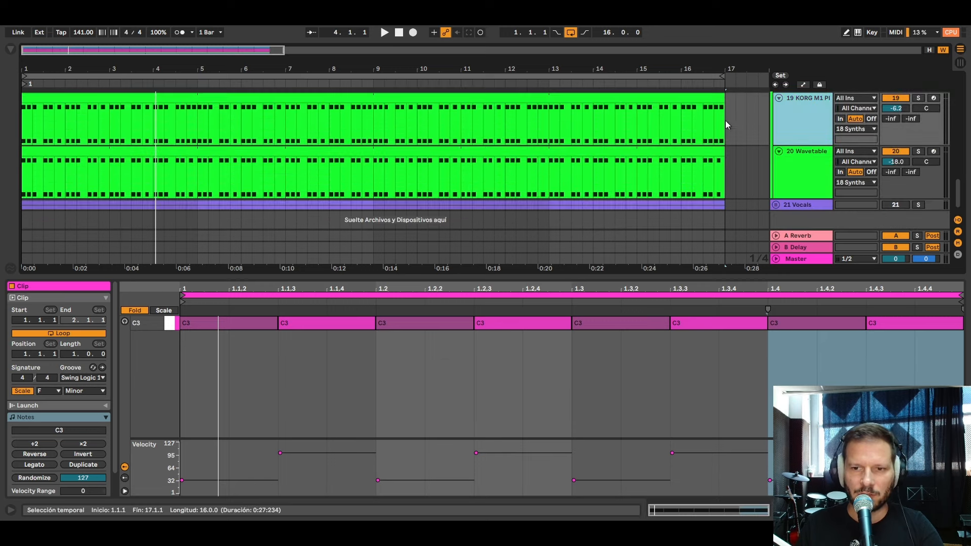
left_click(696, 101)
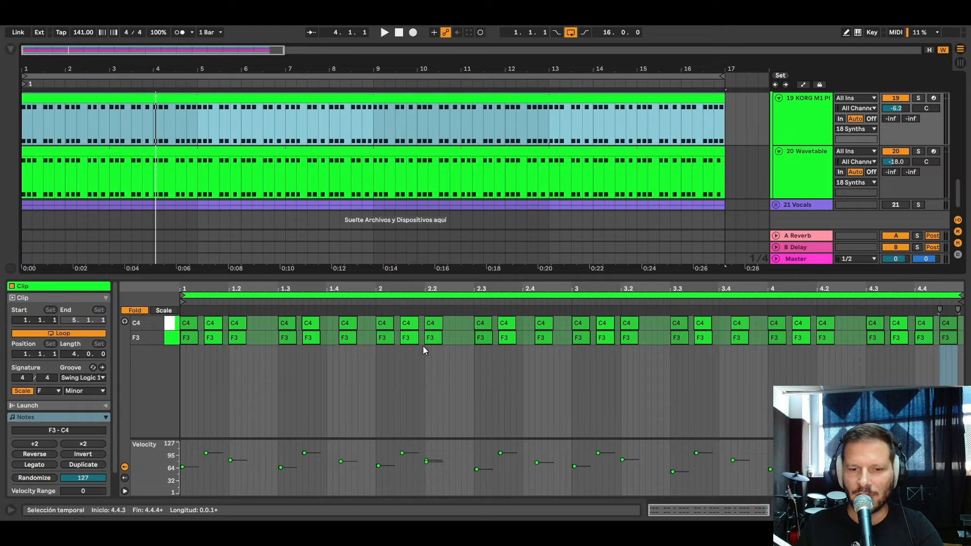
Show the KORG M1 Piano track's devices and examine the sampler's zone map, closing the map again
left_click(805, 121)
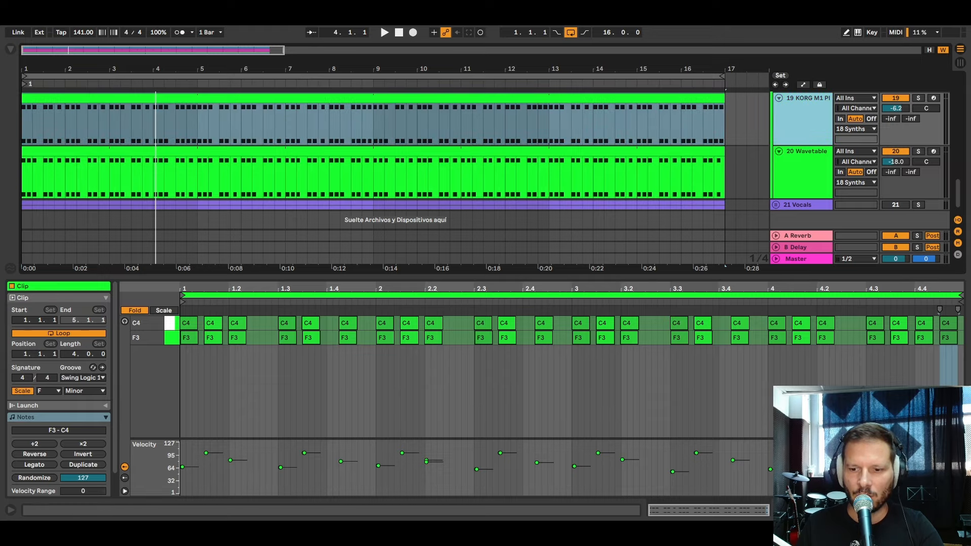
left_click(860, 510)
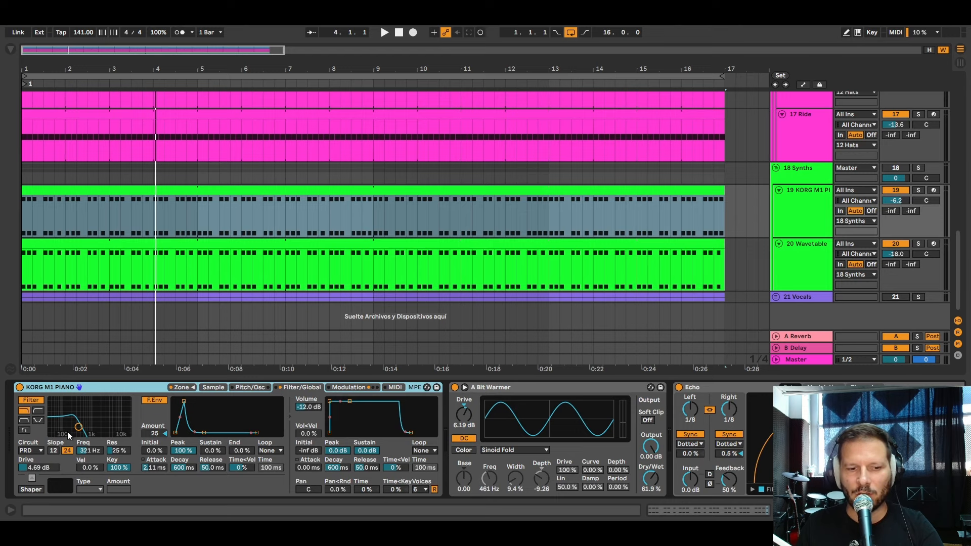
left_click(190, 389)
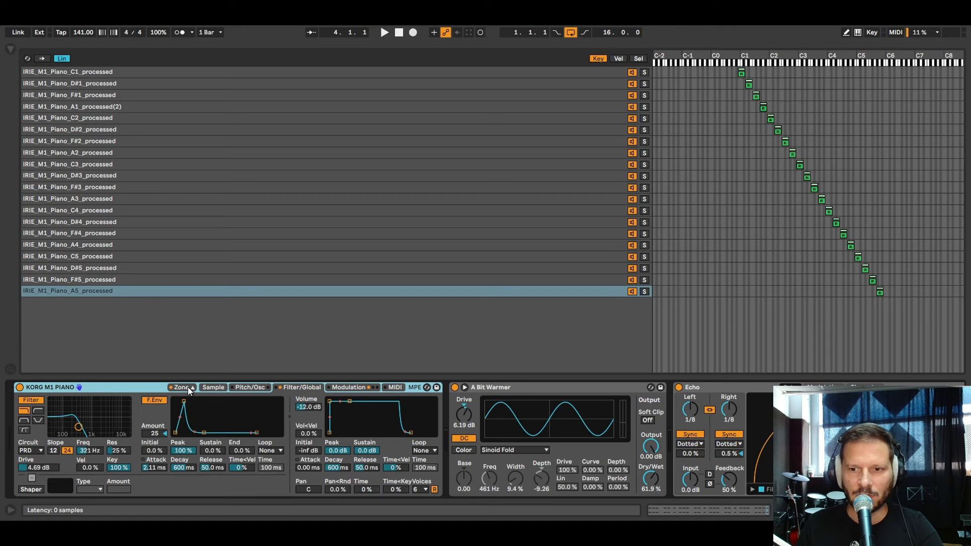
left_click(190, 388)
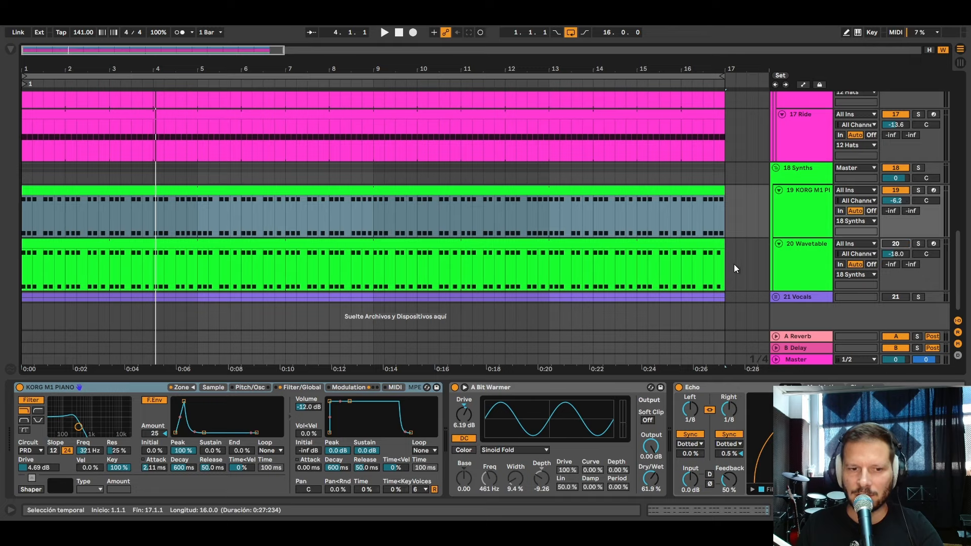
Play the loop with the piano and examine its effects chain: A Bit Warmer, Echo, Chorus Classic, EQ Eight and sidechained Compressor
key("space")
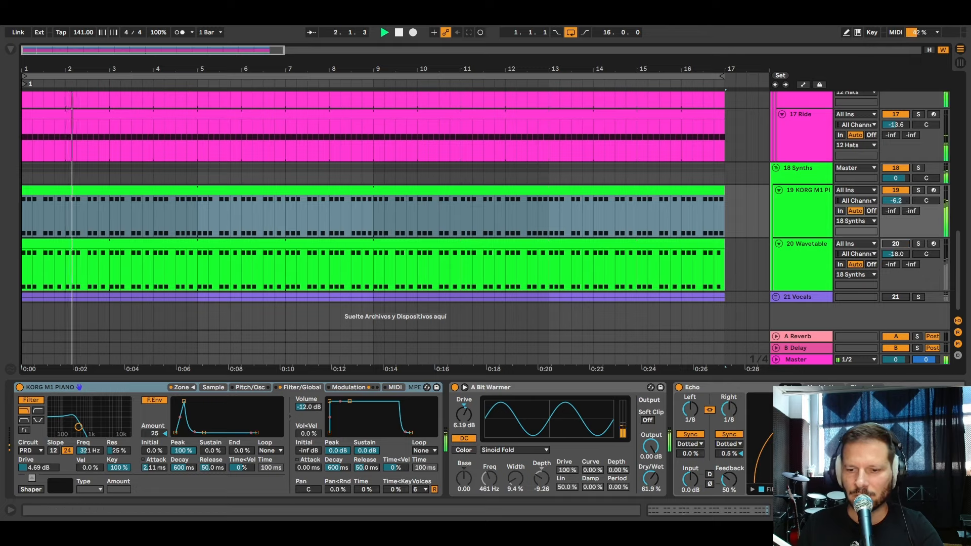
scroll(394, 440, "right", 10)
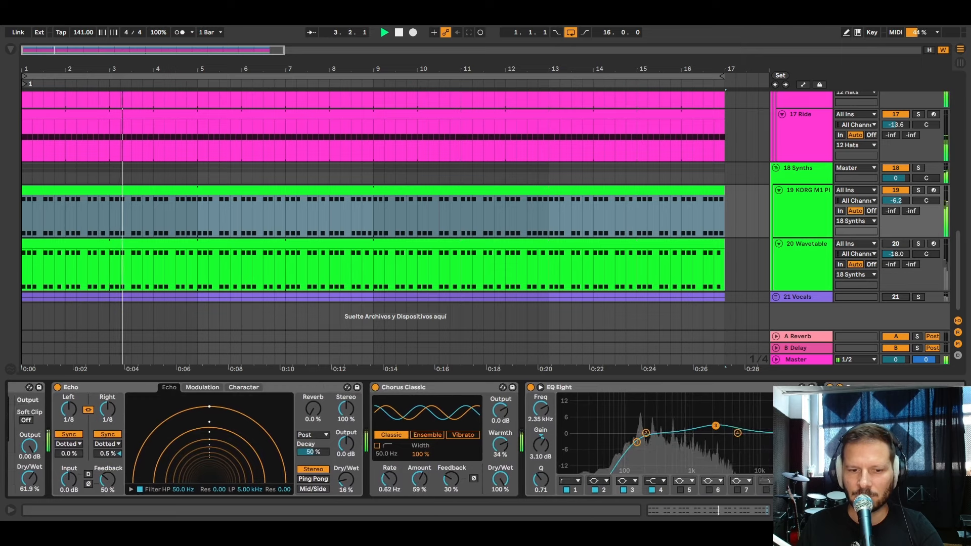
scroll(394, 440, "left", 3)
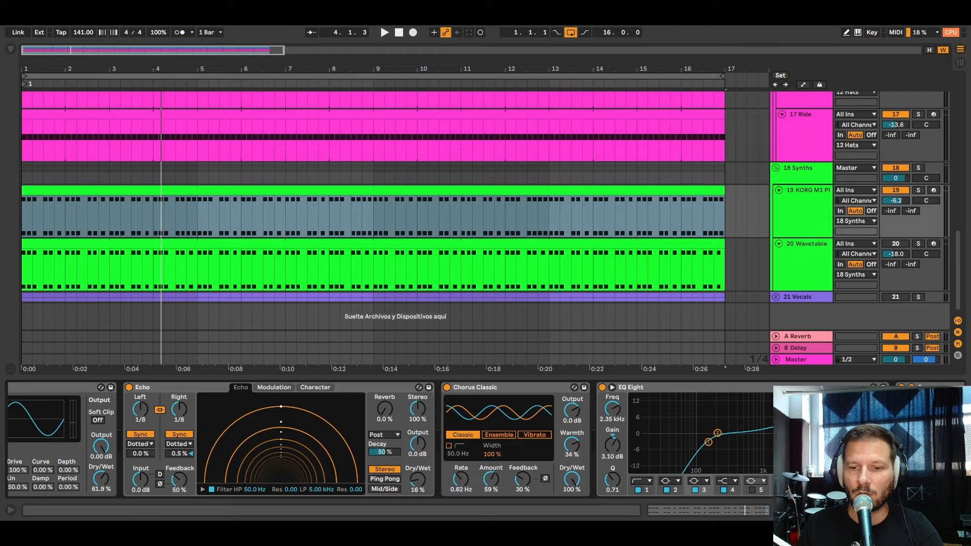
scroll(395, 440, "right", 8)
scroll(395, 440, "right", 6)
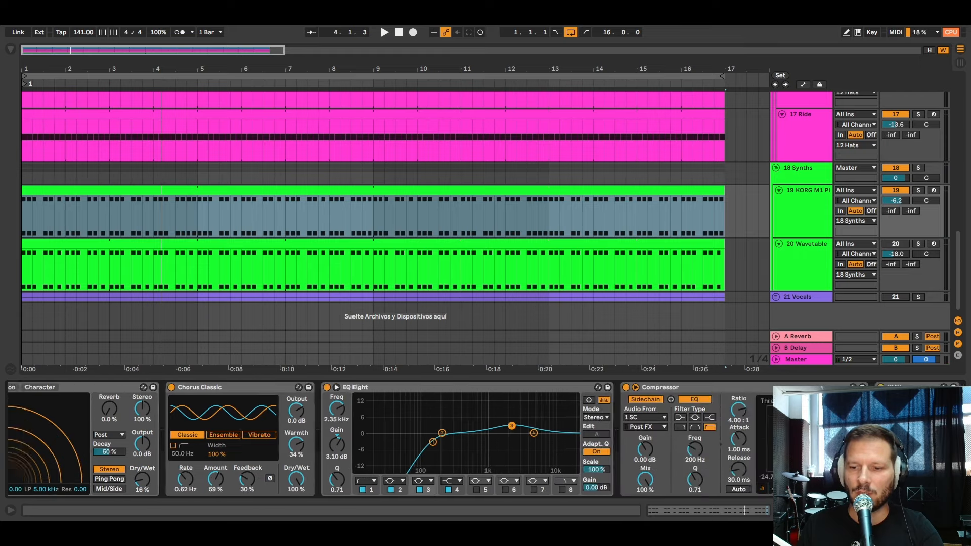
scroll(394, 440, "left", 10)
scroll(394, 440, "right", 9)
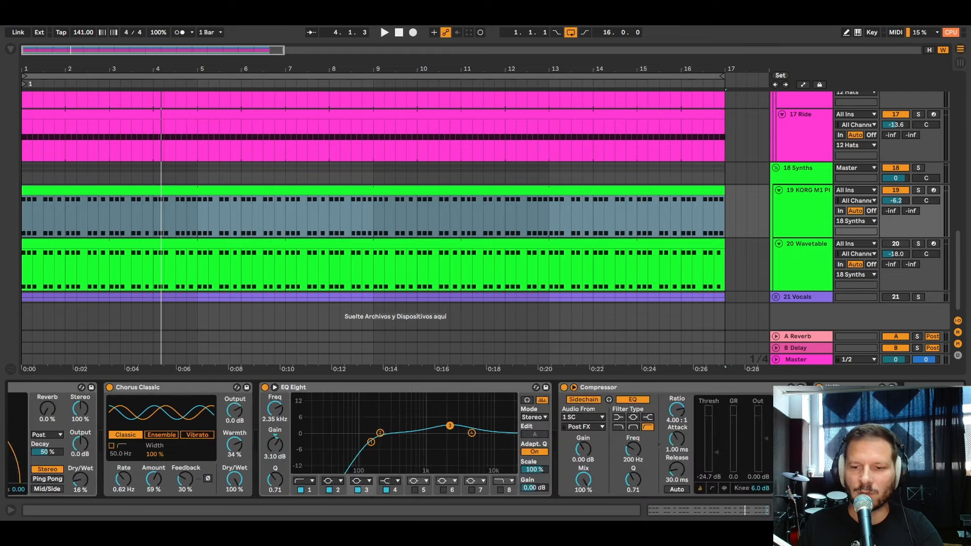
scroll(394, 440, "left", 12)
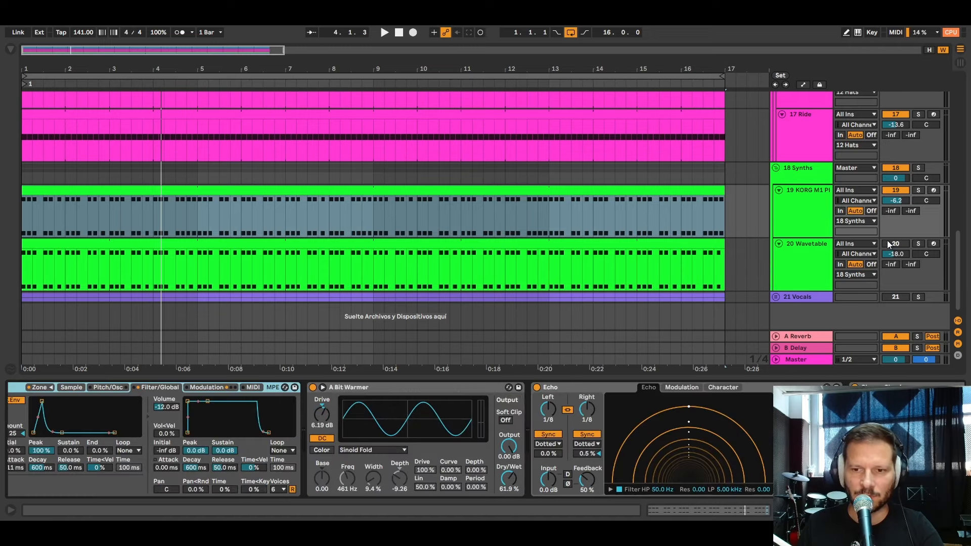
Open the Wavetable track's MIDI clip to view its notes, and switch to the track's device chain
double_click(603, 249)
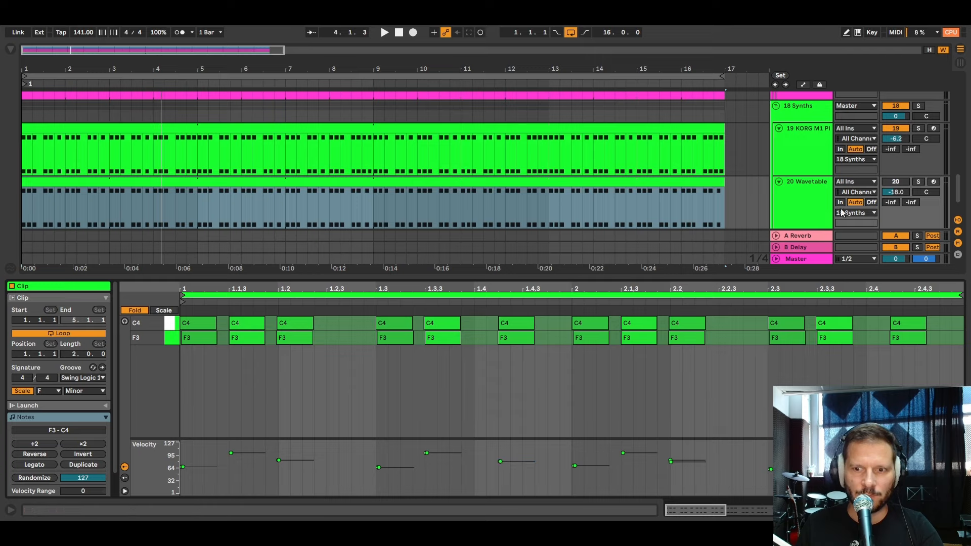
left_click(812, 215)
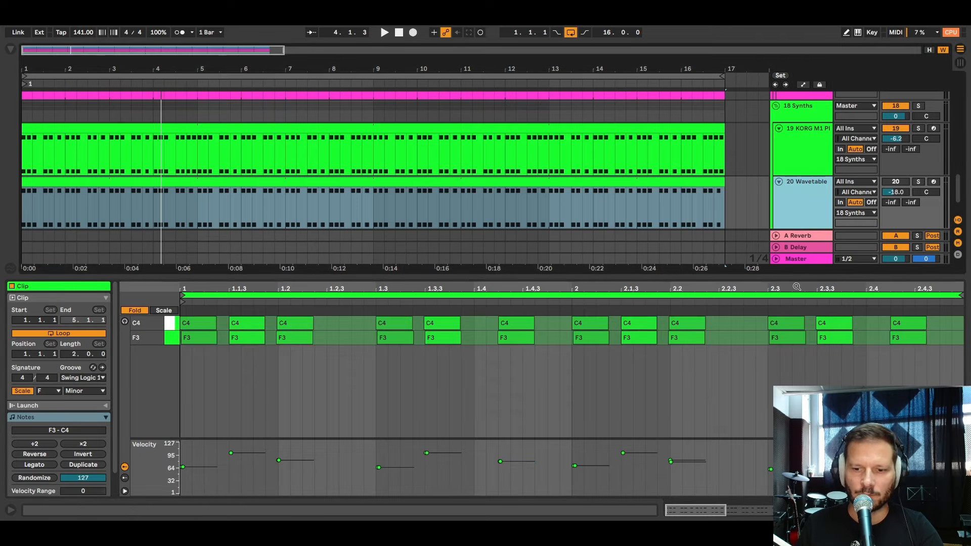
key("shift+Tab")
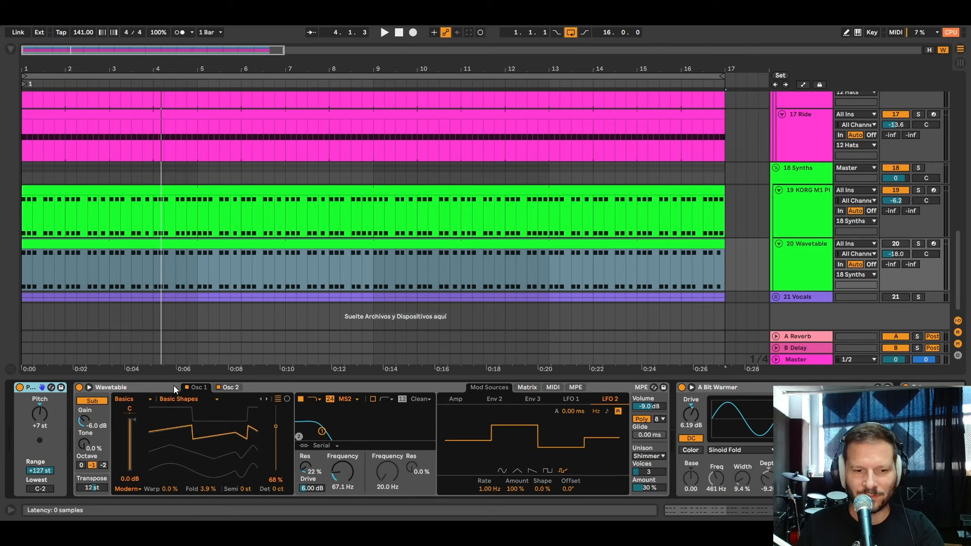
Examine the Wavetable synth's second oscillator, its MIDI modulation targets and its modulation matrix
left_click(230, 386)
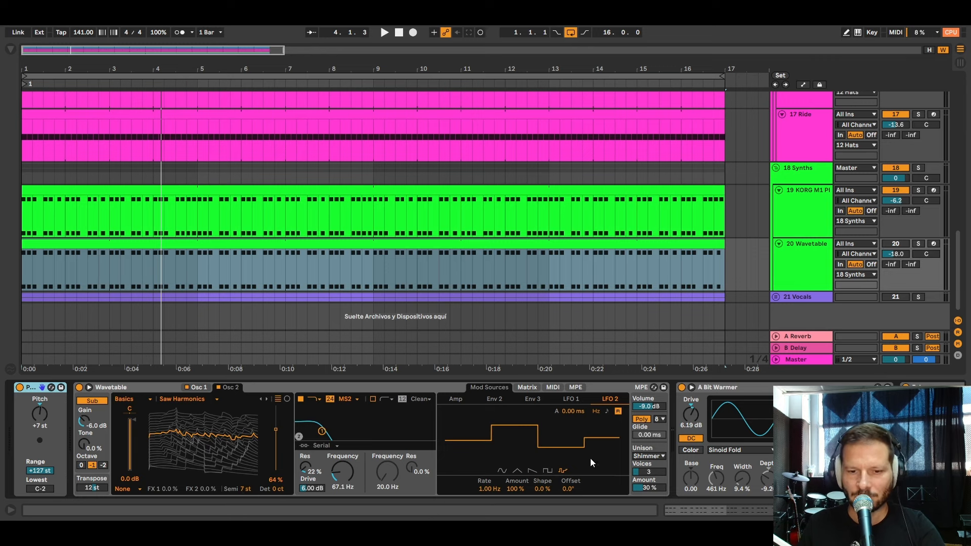
left_click(551, 388)
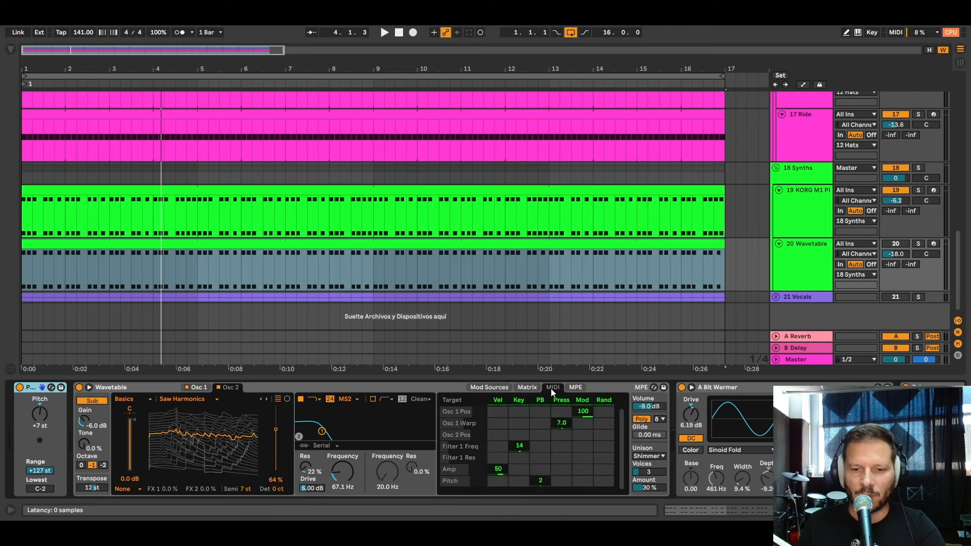
left_click(523, 389)
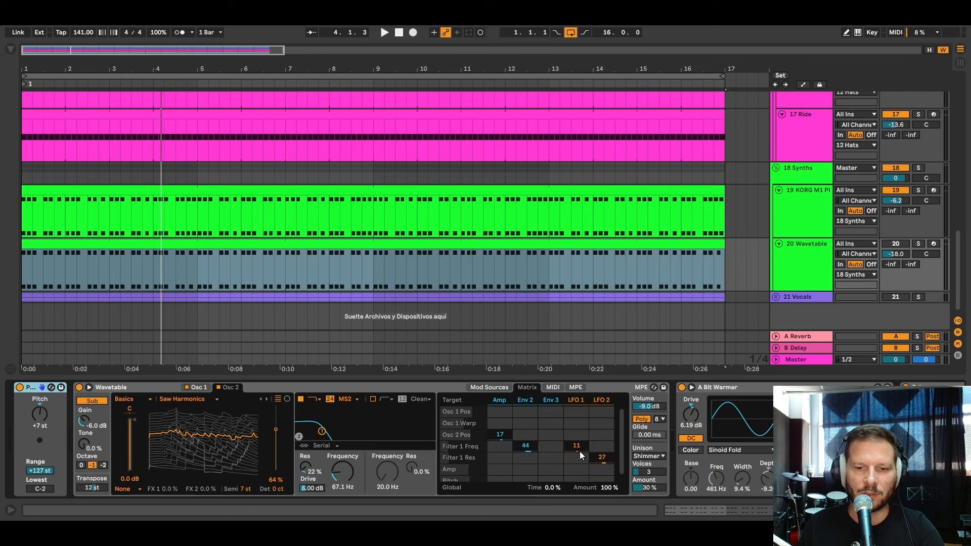
Examine the Wavetable track's effects: A Bit Warmer, Echo, Classic Chorus and EQ Eight
scroll(615, 500, "right", 5)
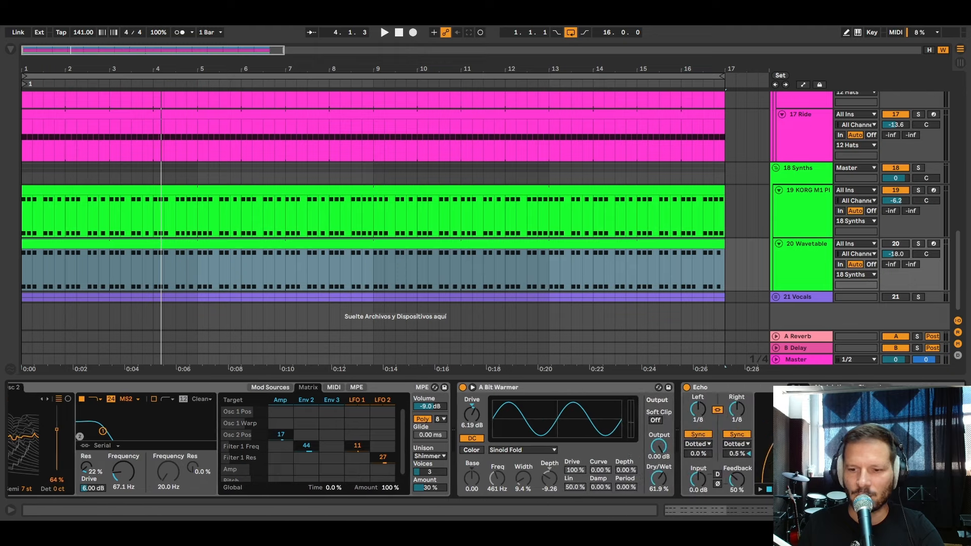
scroll(426, 452, "right", 3)
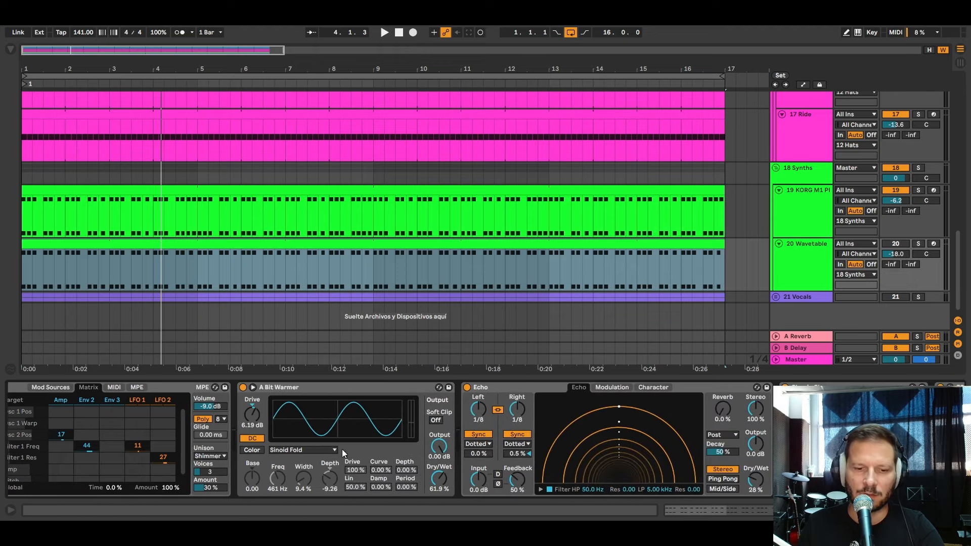
scroll(769, 483, "right", 7)
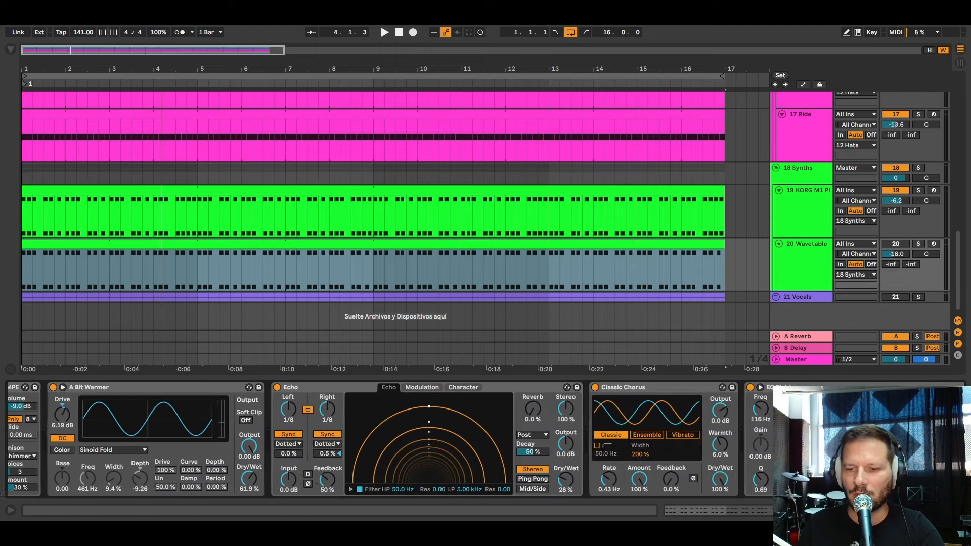
scroll(774, 480, "right", 1)
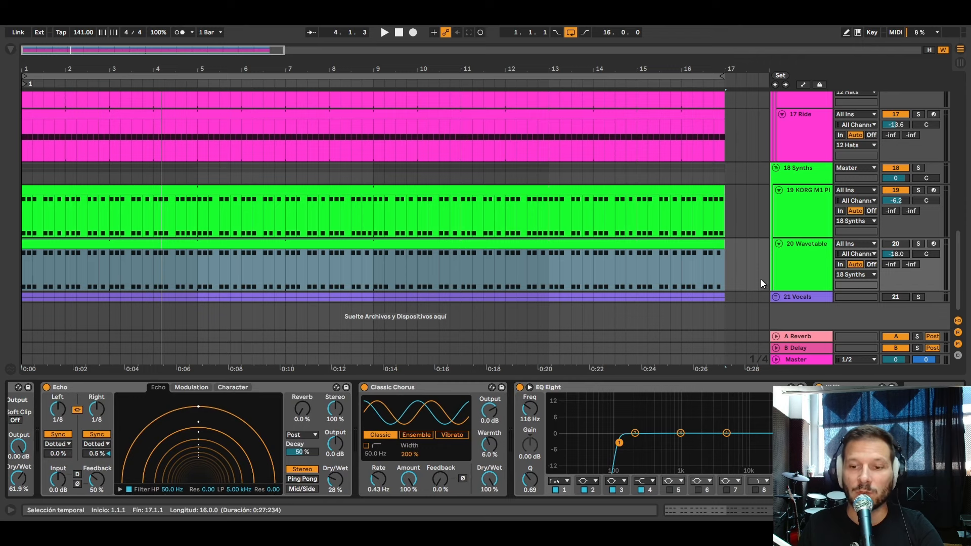
Unmute the Wavetable track and play the loop, muting the KORG M1 Piano track to hear Wavetable without it
left_click(897, 244)
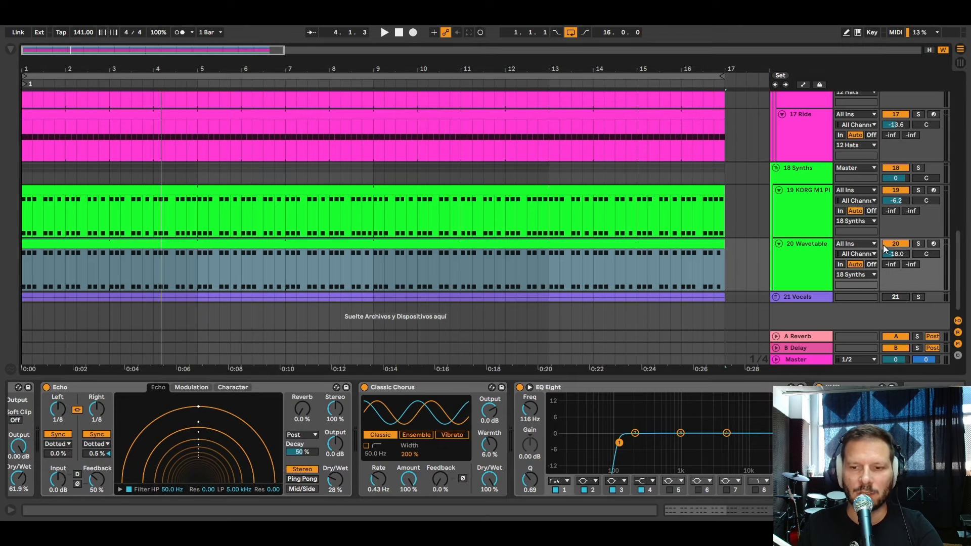
key("space")
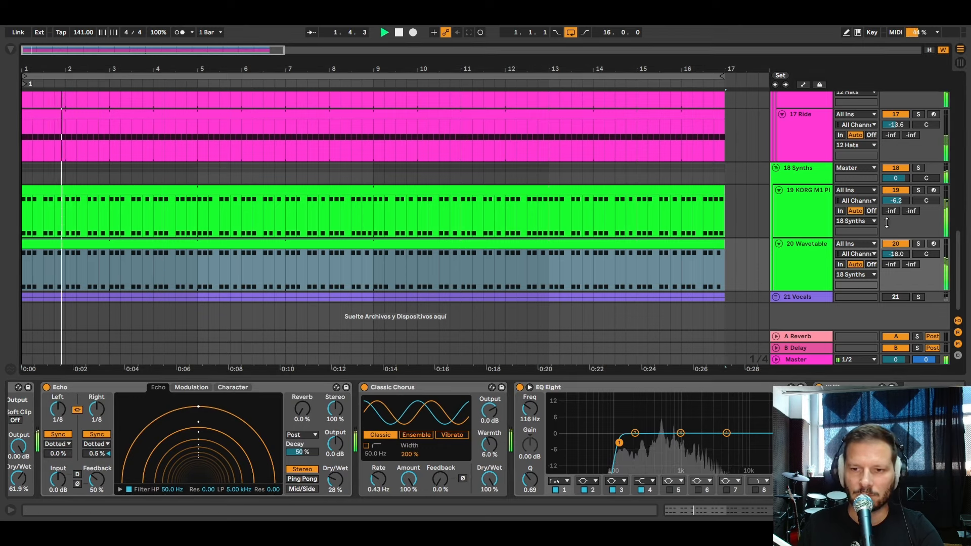
left_click(894, 191)
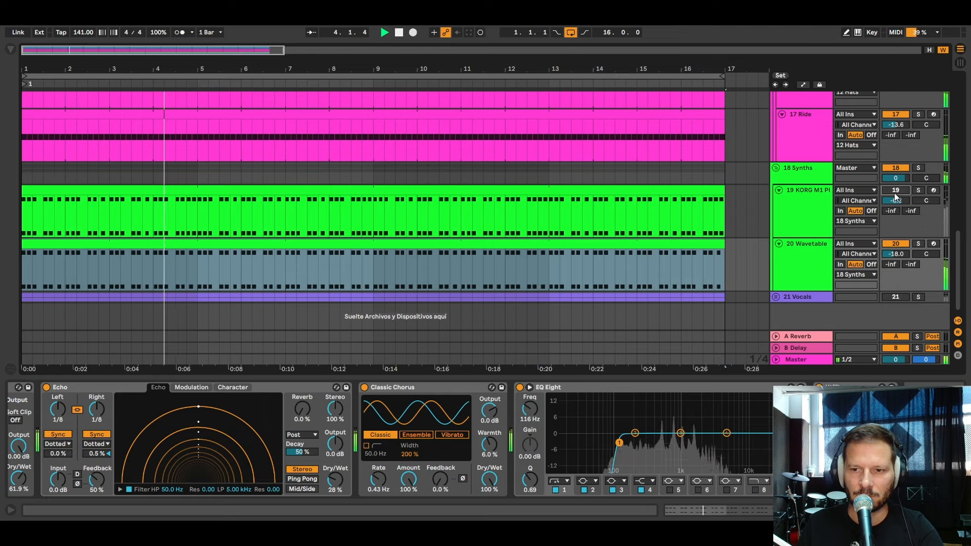
Unmute the KORG M1 Piano track, and mute and unmute the Wavetable track to compare the loop with and without it
left_click(895, 191)
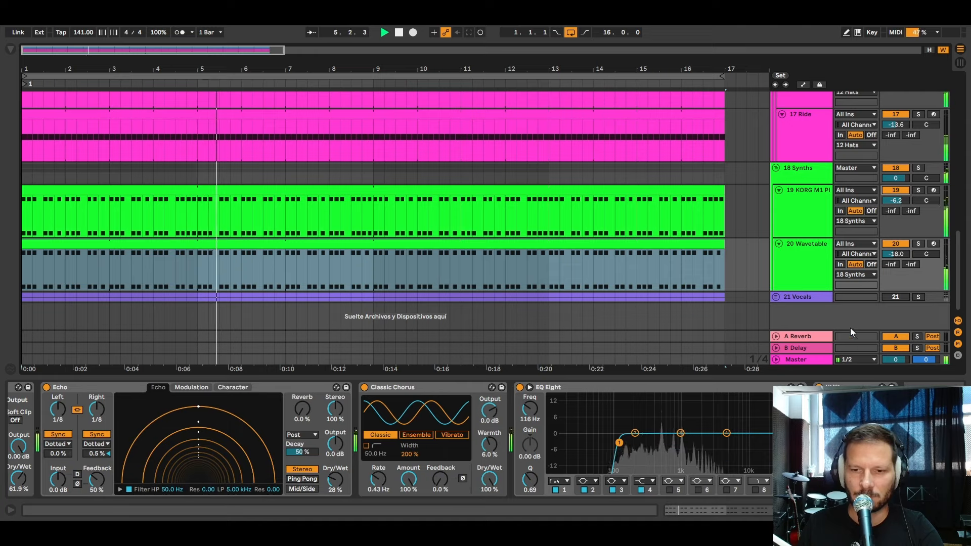
left_click(893, 243)
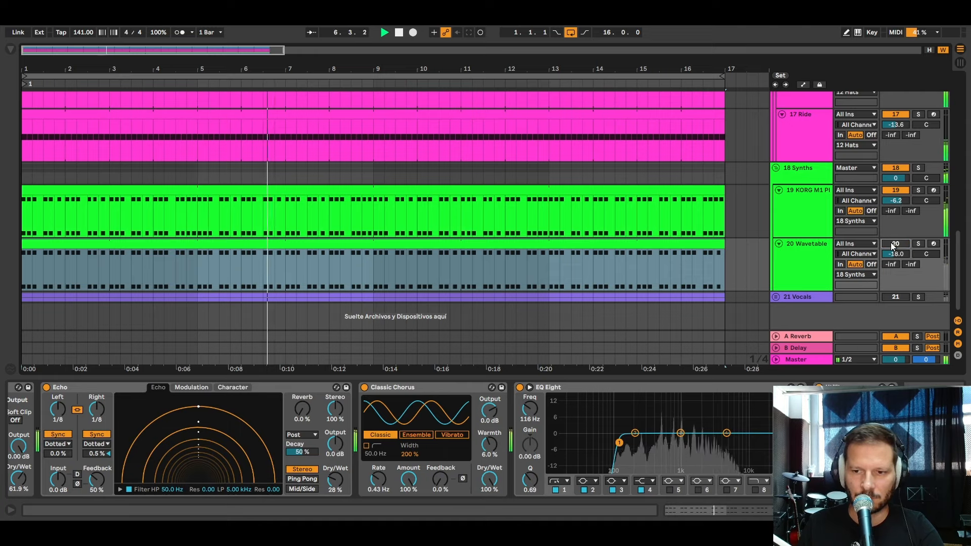
left_click(892, 244)
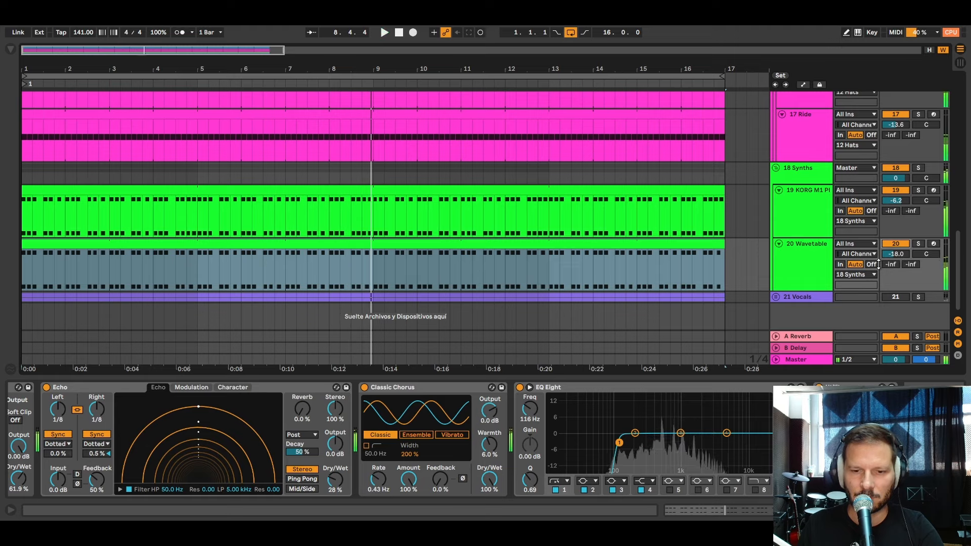
Stop playback and unfold the Vocals group to view the clips on Vocal Chop 1 and Vocal Chop 2
left_click(797, 296)
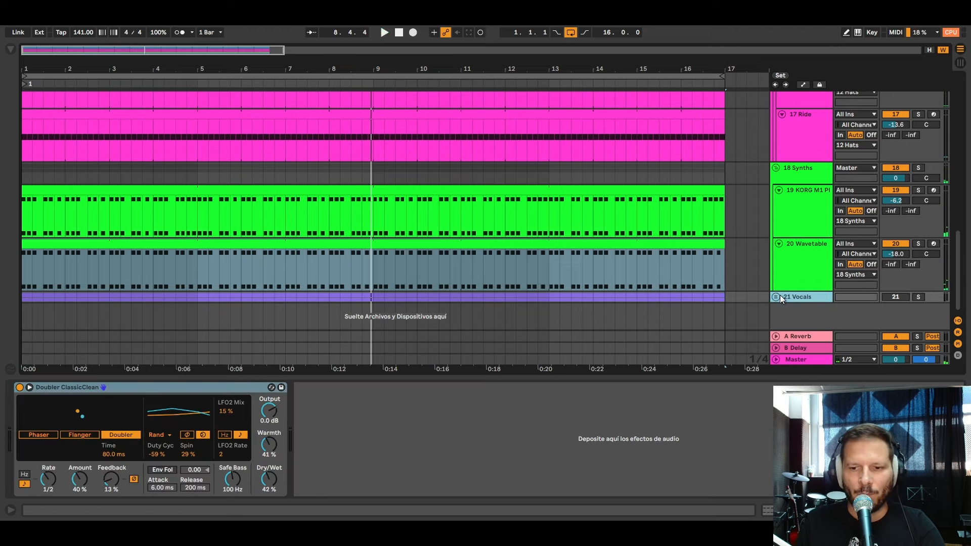
left_click(777, 297)
scroll(774, 282, "down", 5)
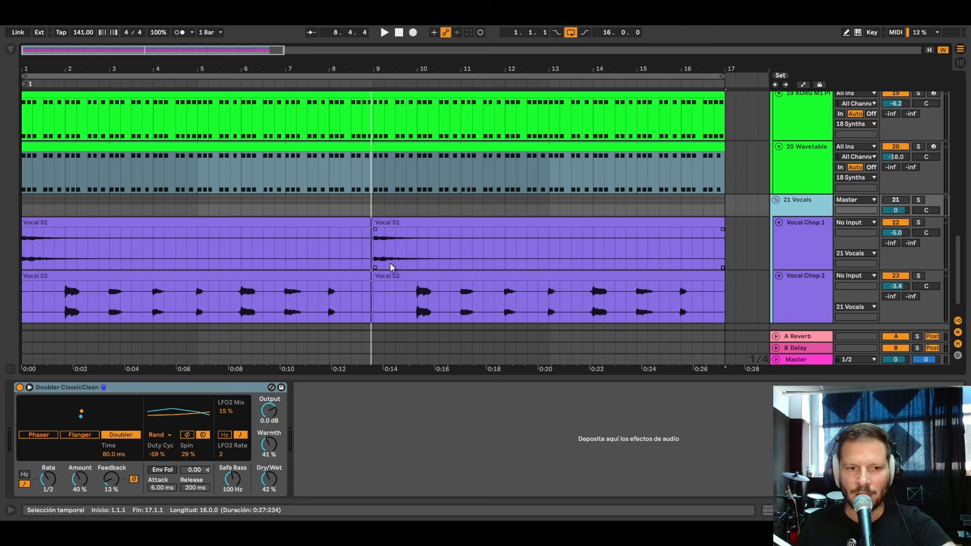
Examine the effect chains of Vocal Chop 1, Vocal Chop 2 and the Vocals group
left_click(801, 237)
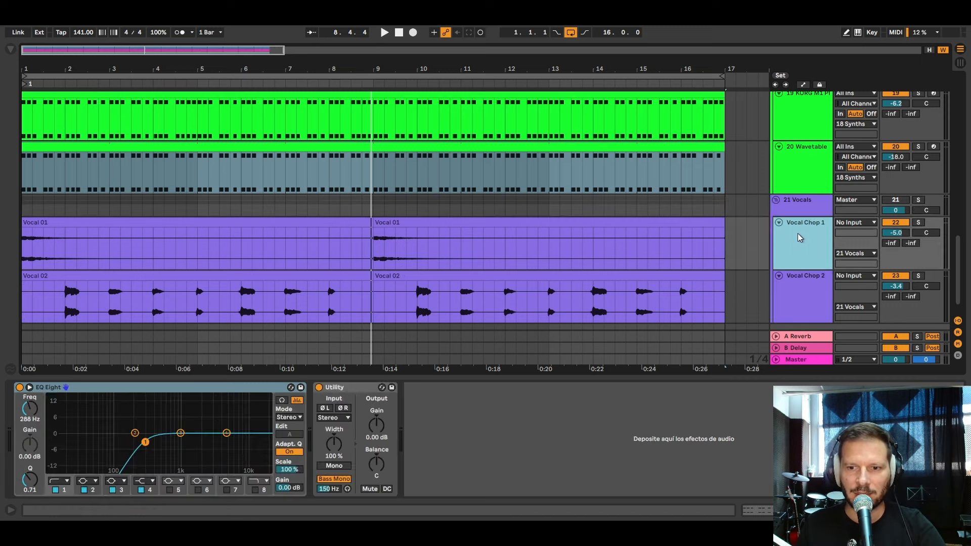
left_click(812, 295)
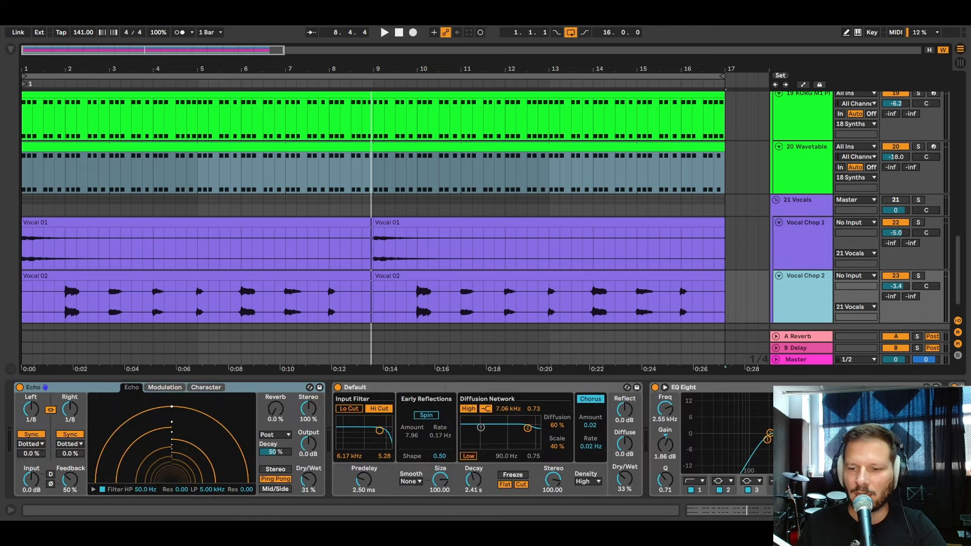
left_click(910, 510)
left_click(810, 300)
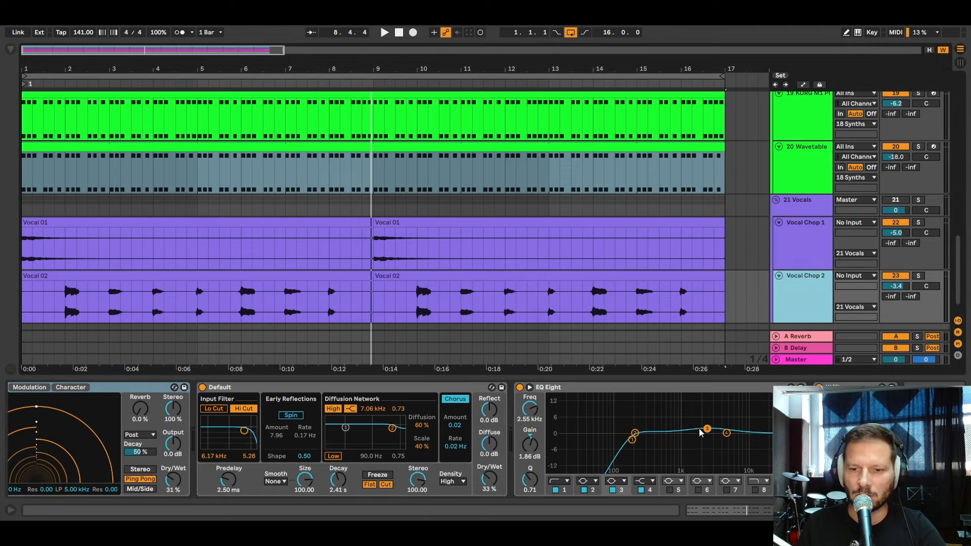
left_click(804, 245)
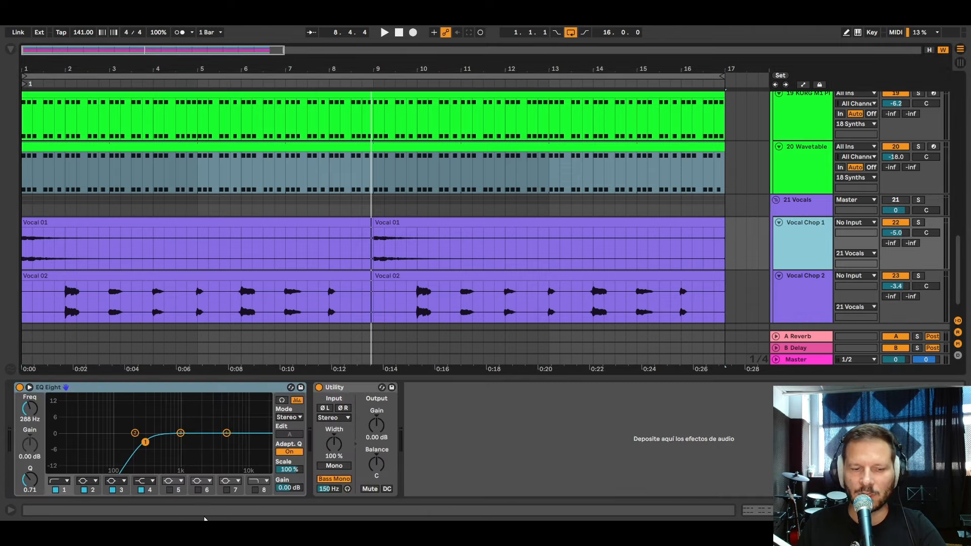
left_click(818, 208)
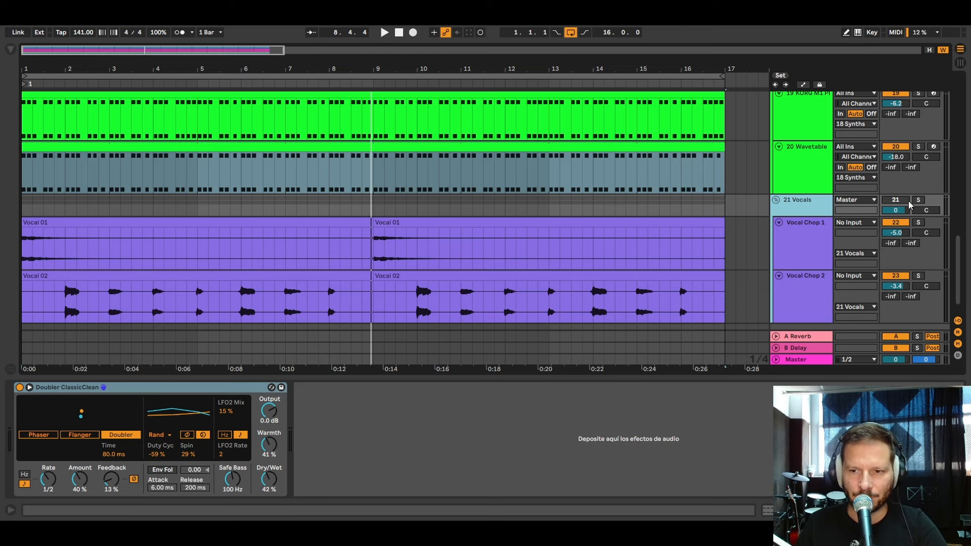
Unmute the Vocals group and play the loop from the start to hear the vocals in the mix, stopping playback after a few bars
left_click(398, 33)
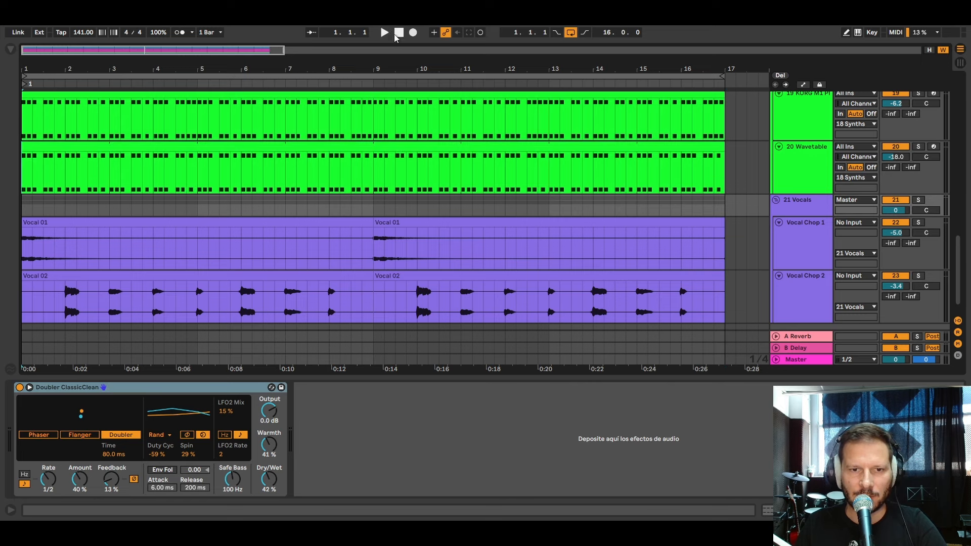
left_click(383, 33)
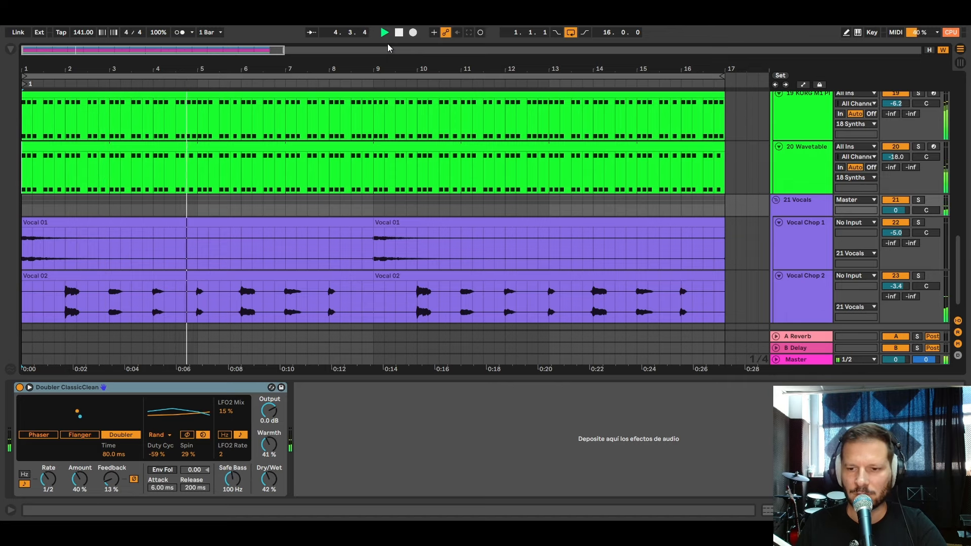
key("space")
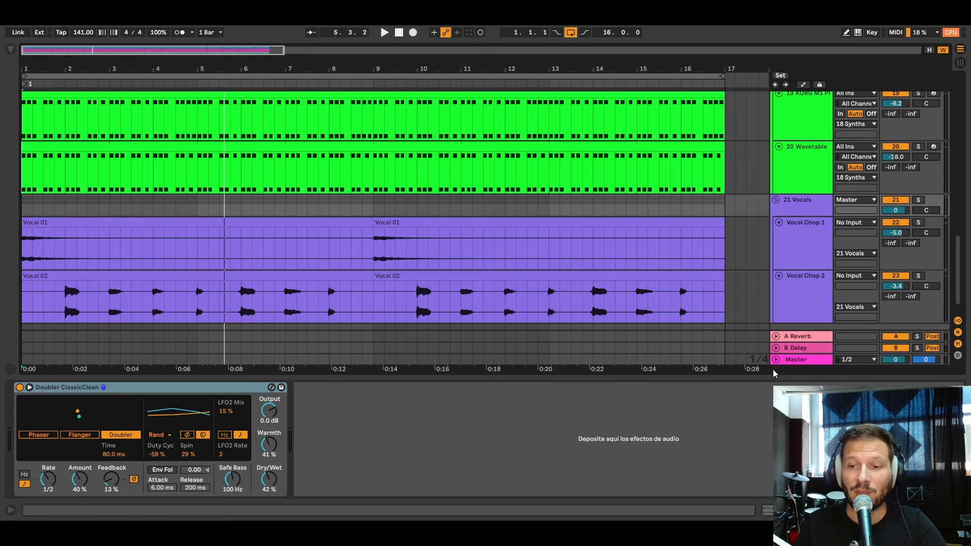
Bypass the Master track's Master Punchy Dance rack, play the loop, and re-enable the rack during playback to compare the sound
left_click(791, 363)
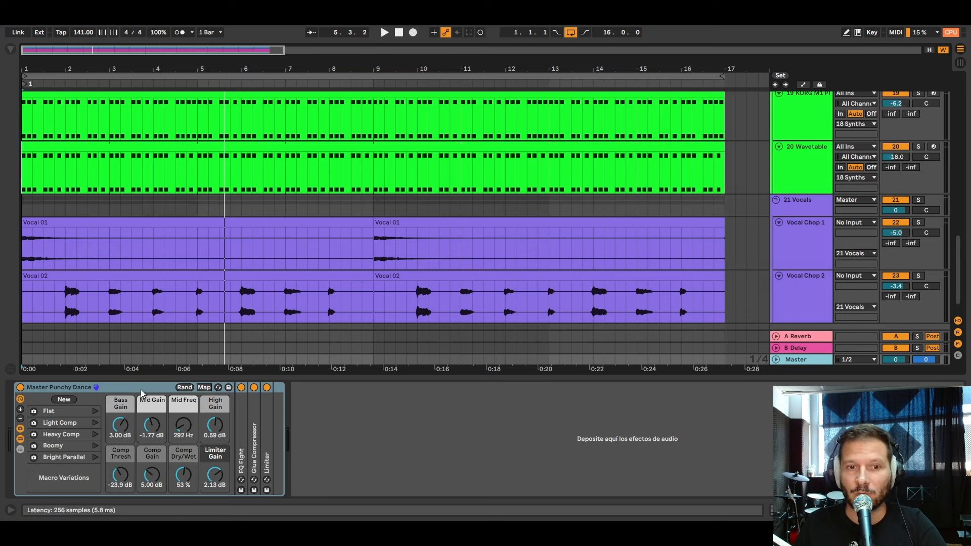
left_click(20, 387)
key("space")
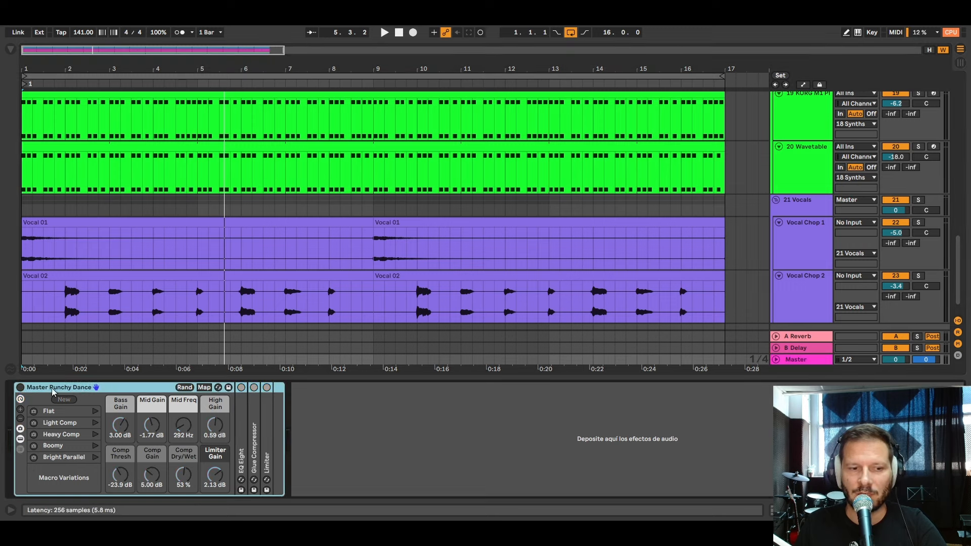
left_click(20, 388)
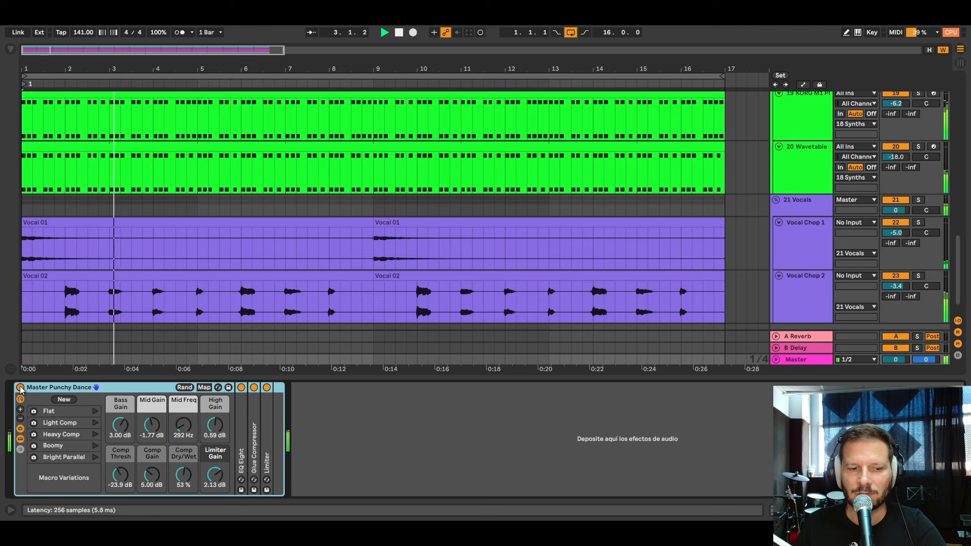